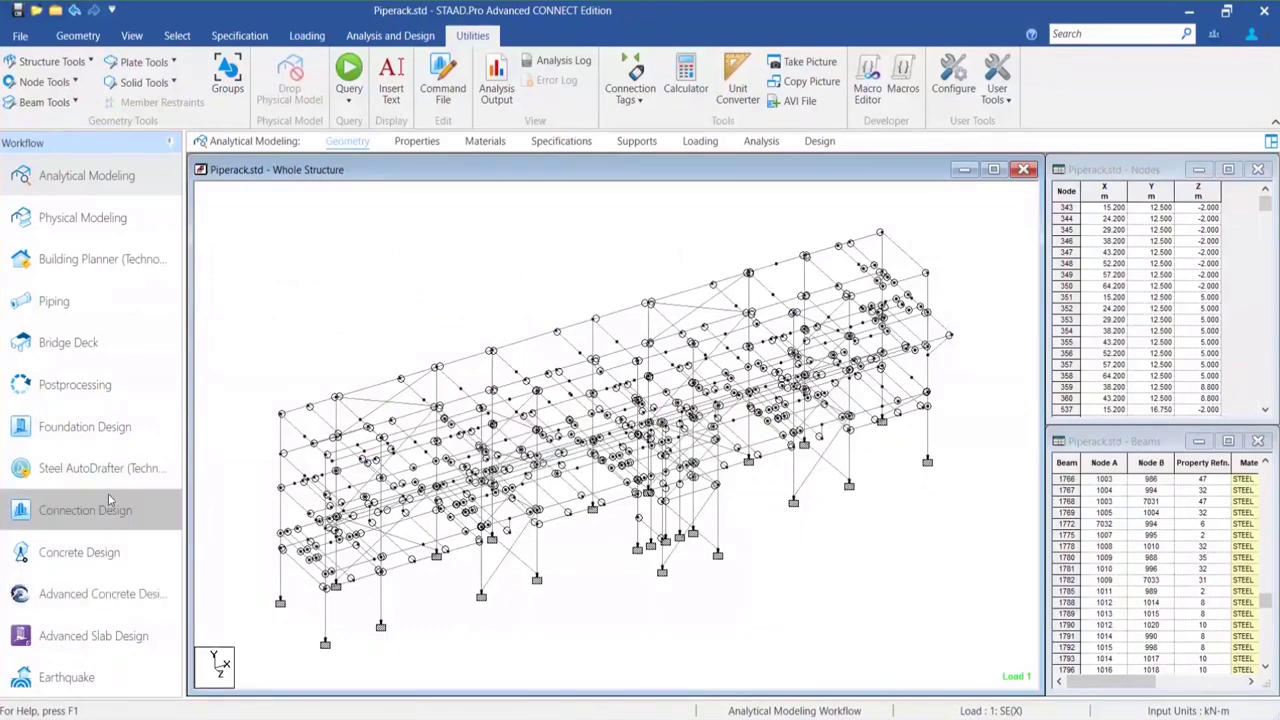
Step: Open the Foundation Design workflow and include the load combinations for the foundation design of all supports
left_click(116, 428)
left_click(116, 428)
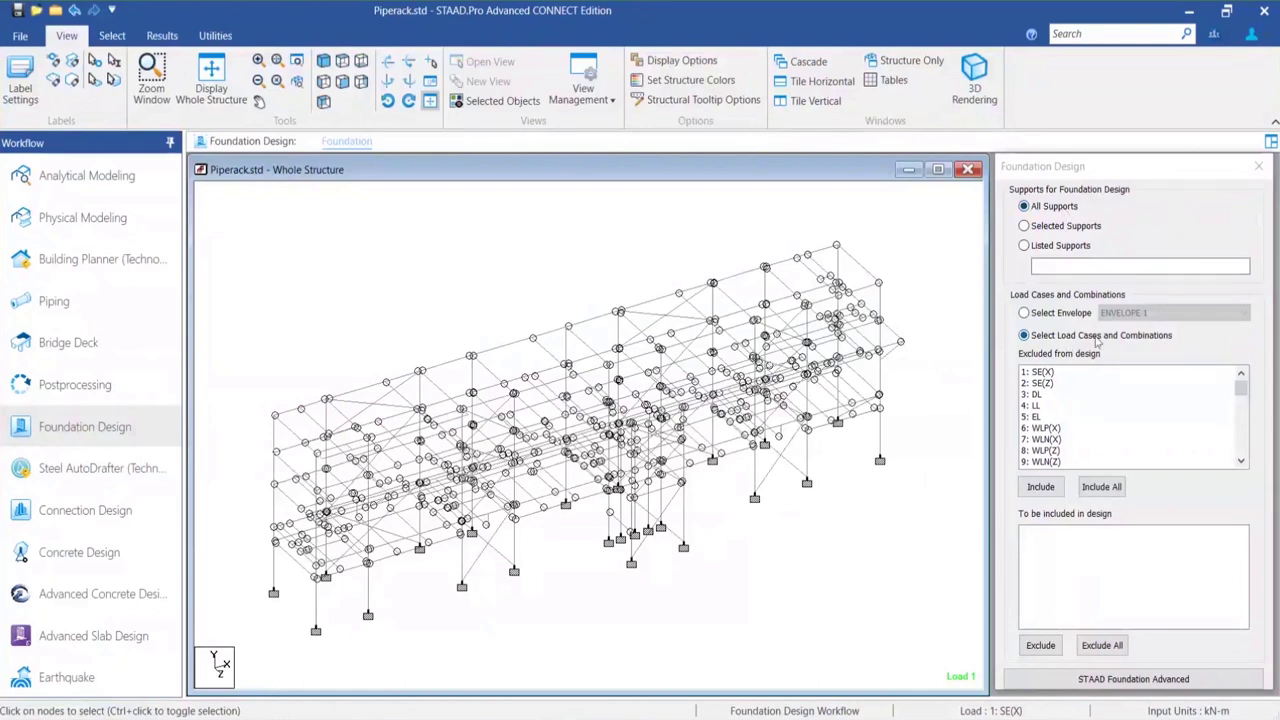
scroll(1085, 418, "down", 20)
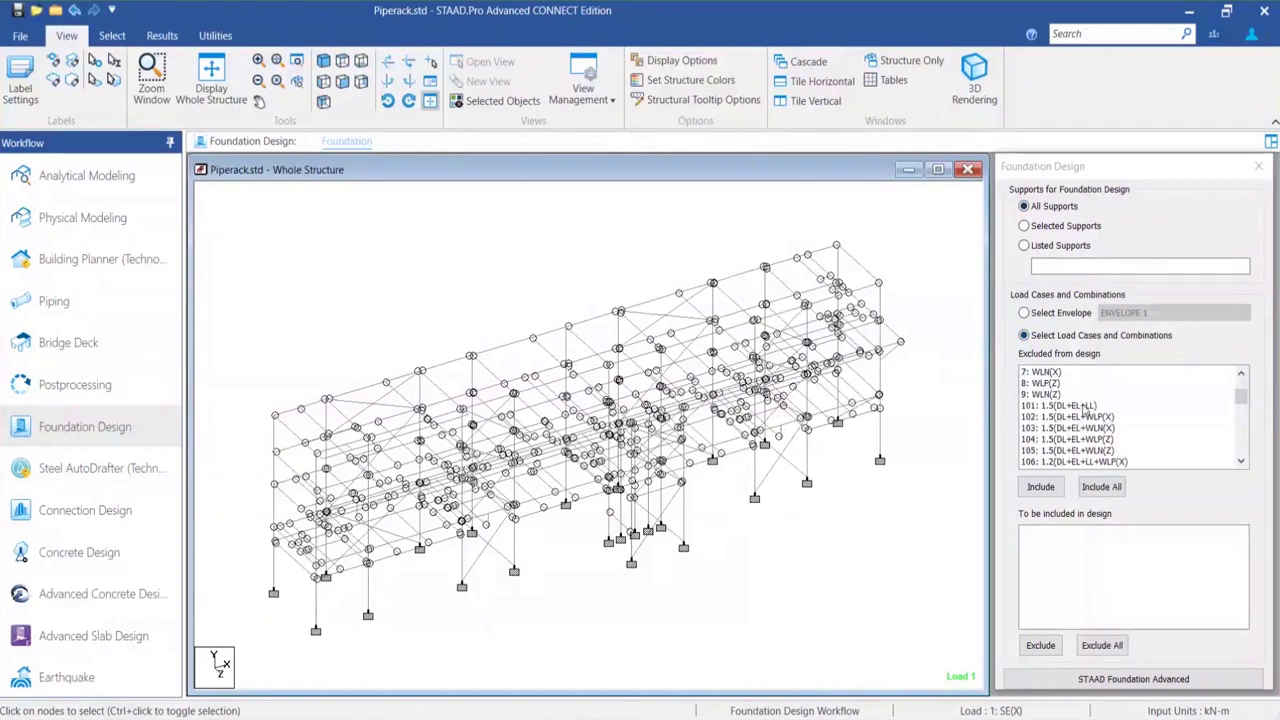
scroll(1086, 414, "down", 5)
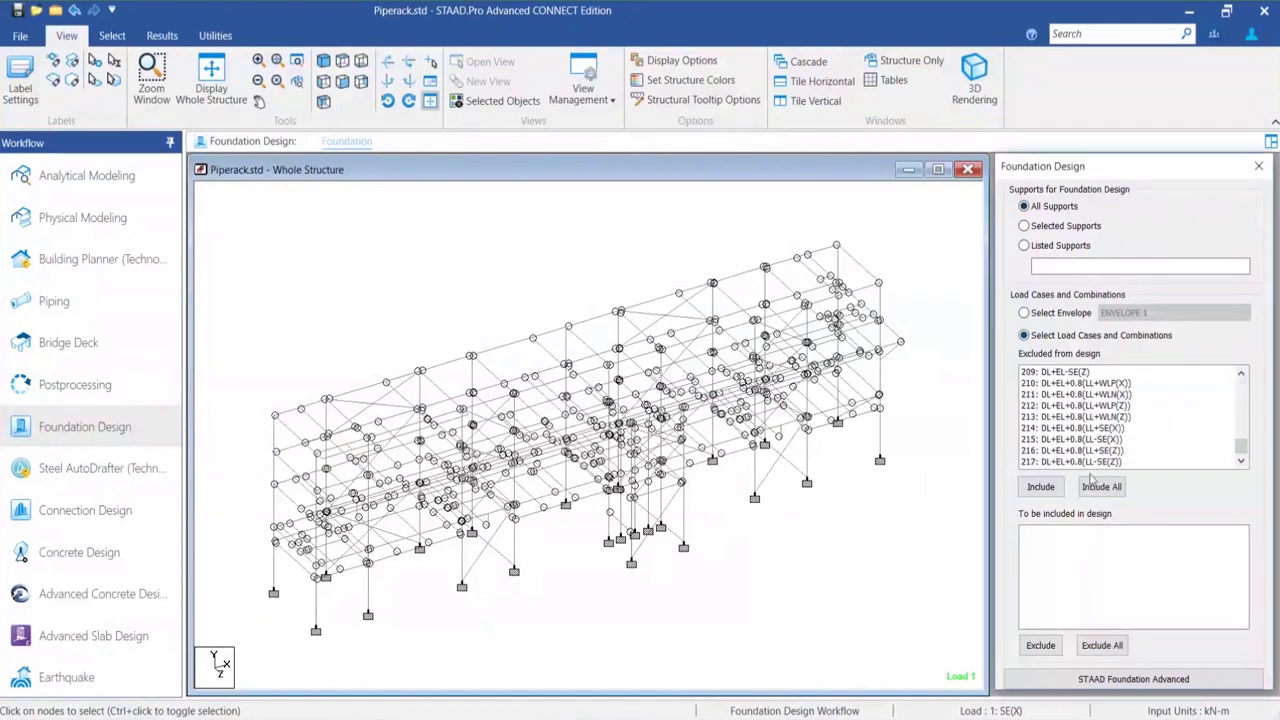
left_click(1119, 486)
left_click(1043, 487)
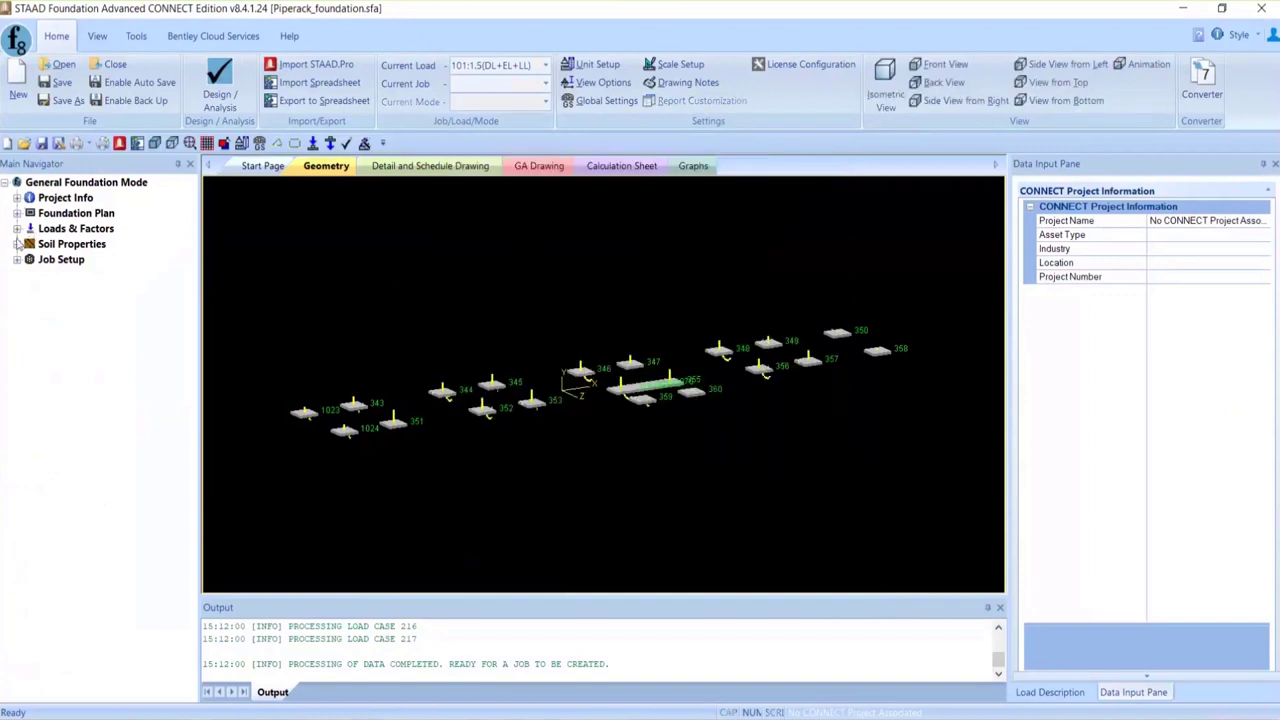
Step: In STAAD Foundation Advanced, batch-assign the Ultimate load case type to load cases 101 through 125
left_click(17, 229)
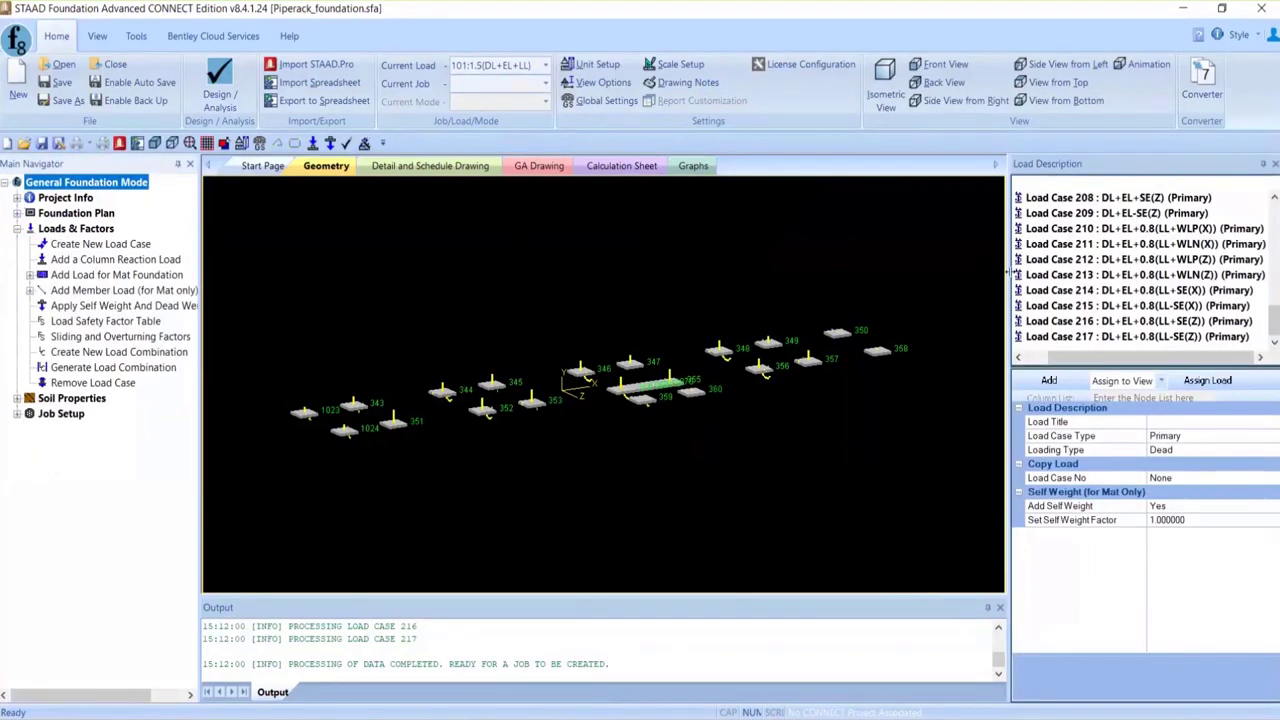
left_click_drag(1007, 272, 918, 272)
scroll(1060, 270, "up", 20)
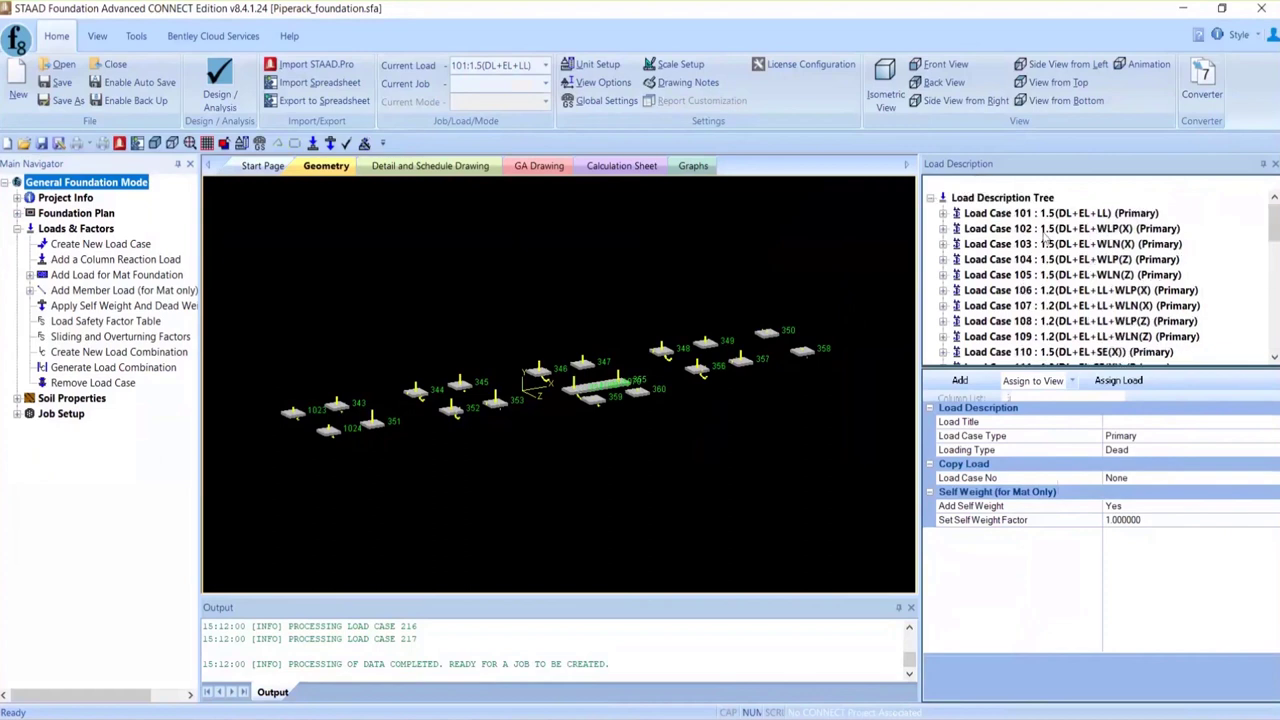
left_click(1055, 214)
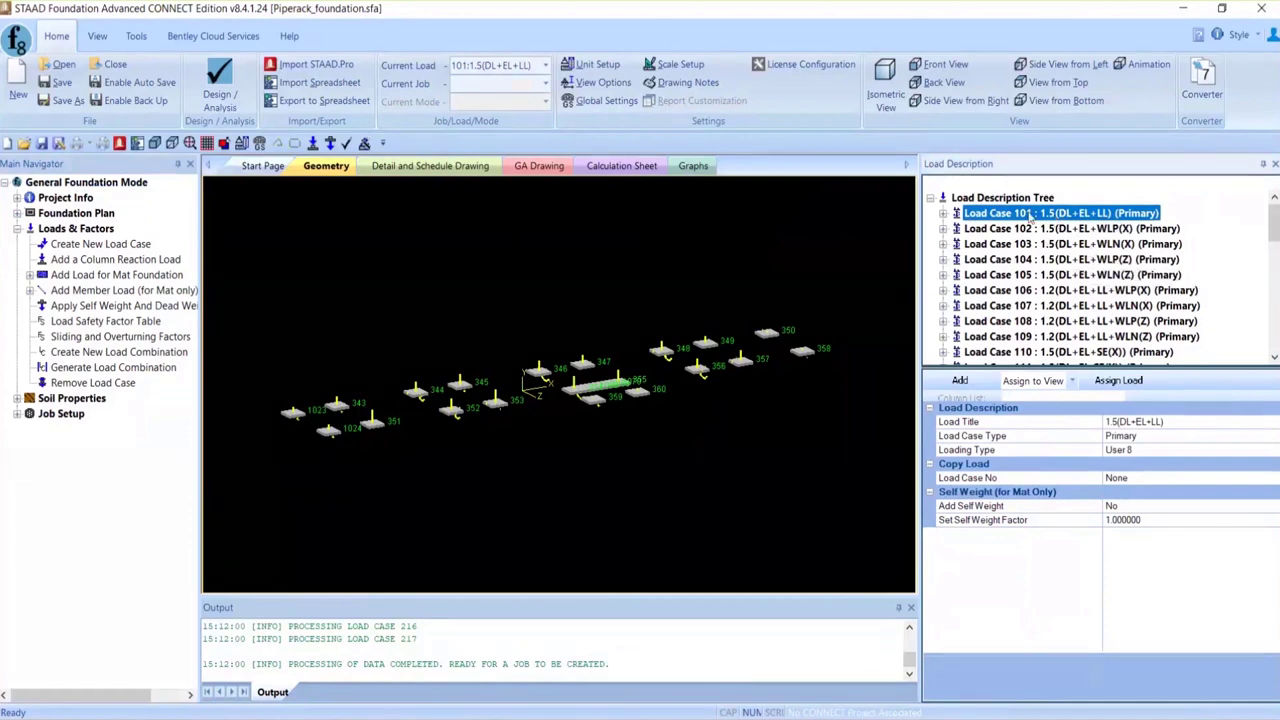
scroll(1032, 250, "down", 5)
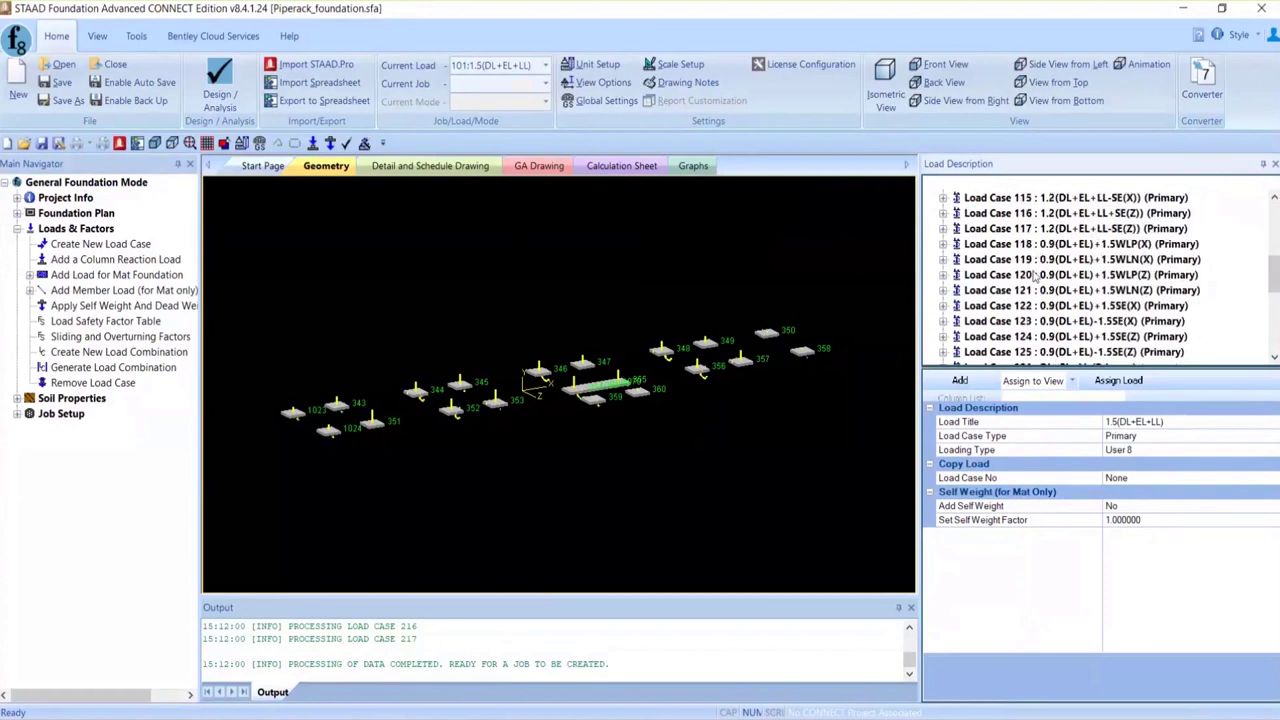
scroll(1030, 290, "down", 2)
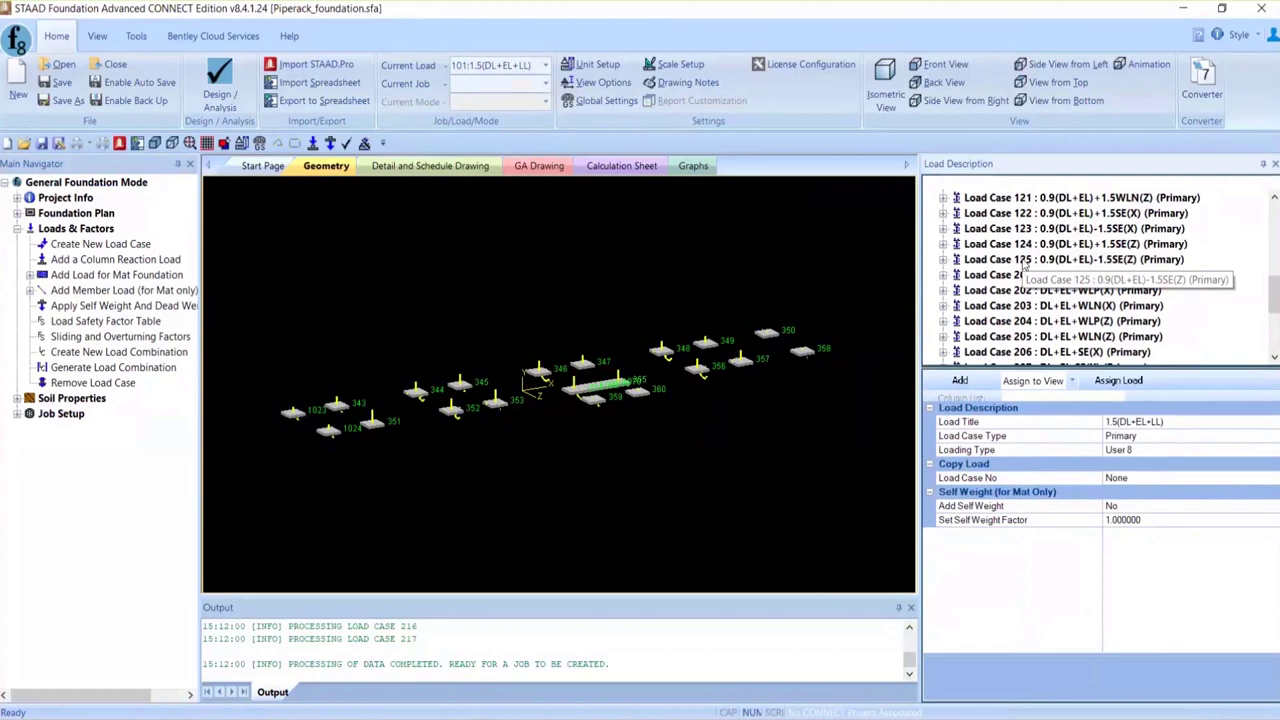
left_click(1024, 262, "shift")
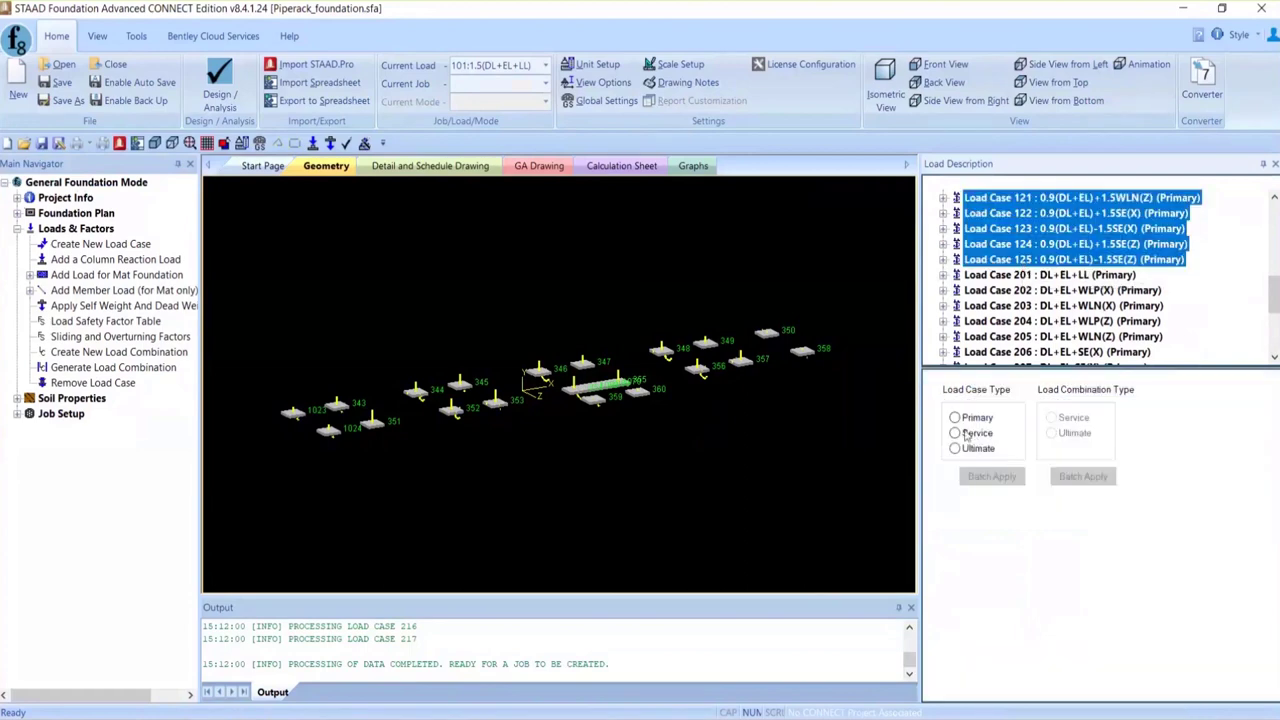
left_click(978, 452)
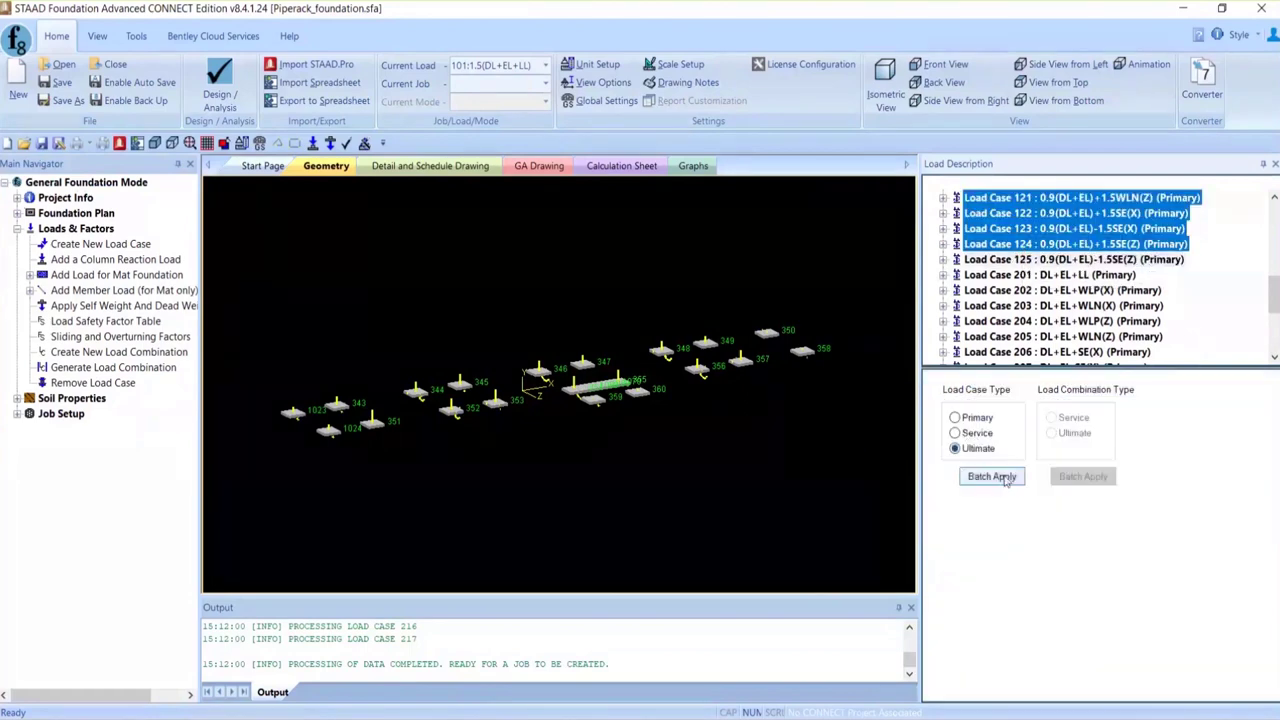
left_click(991, 476)
scroll(1098, 262, "up", 3)
scroll(1098, 262, "up", 1)
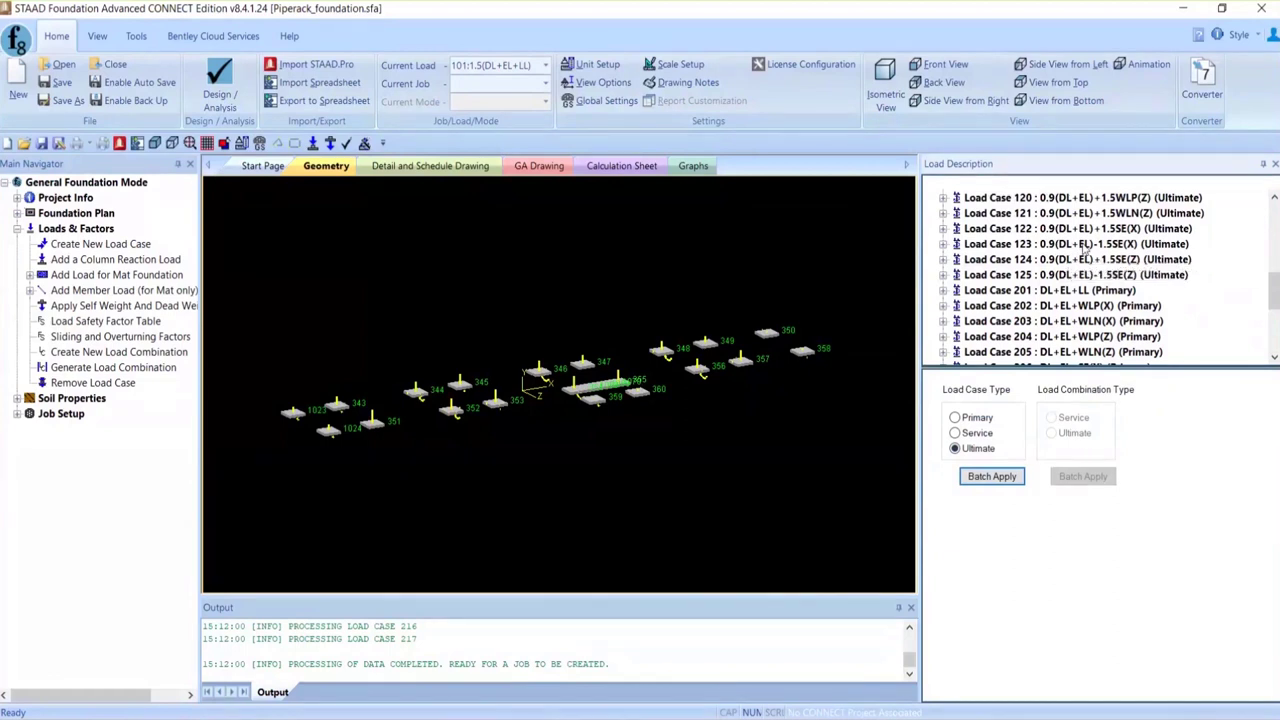
Step: Batch-assign the Service load case type to load cases 201 through 217
scroll(1085, 248, "down", 1)
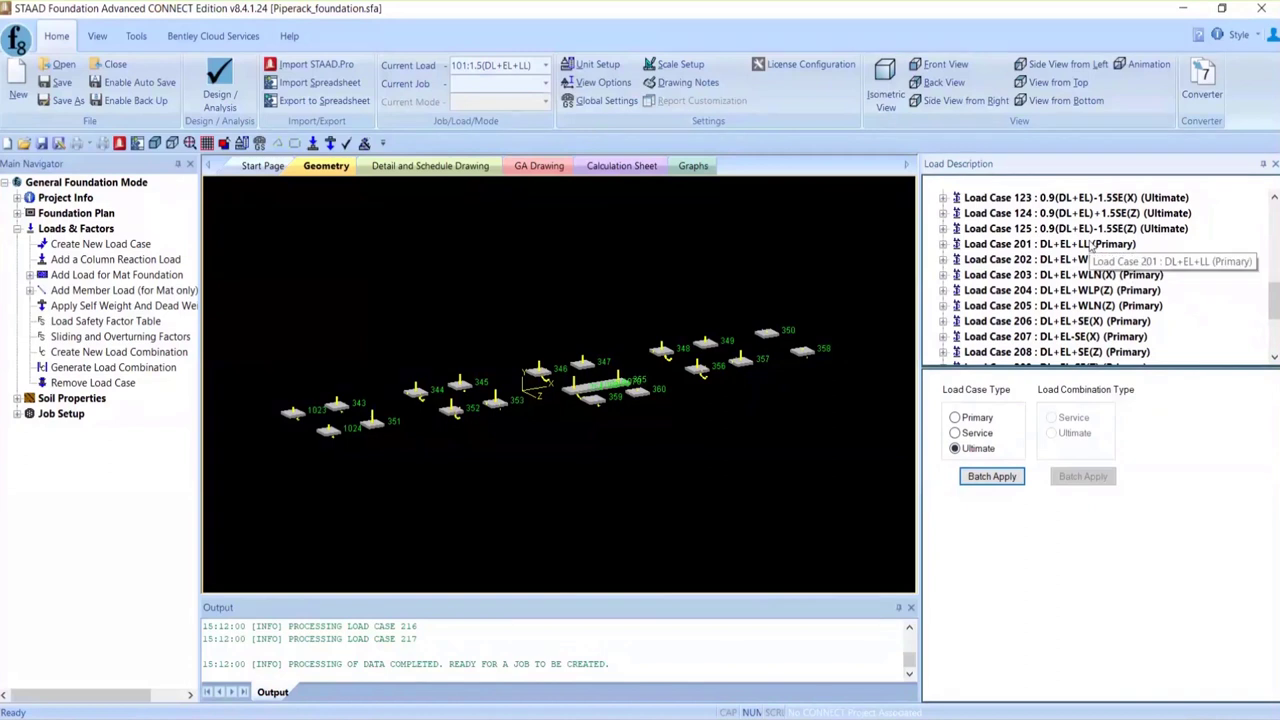
left_click(1092, 246)
scroll(1090, 250, "down", 3)
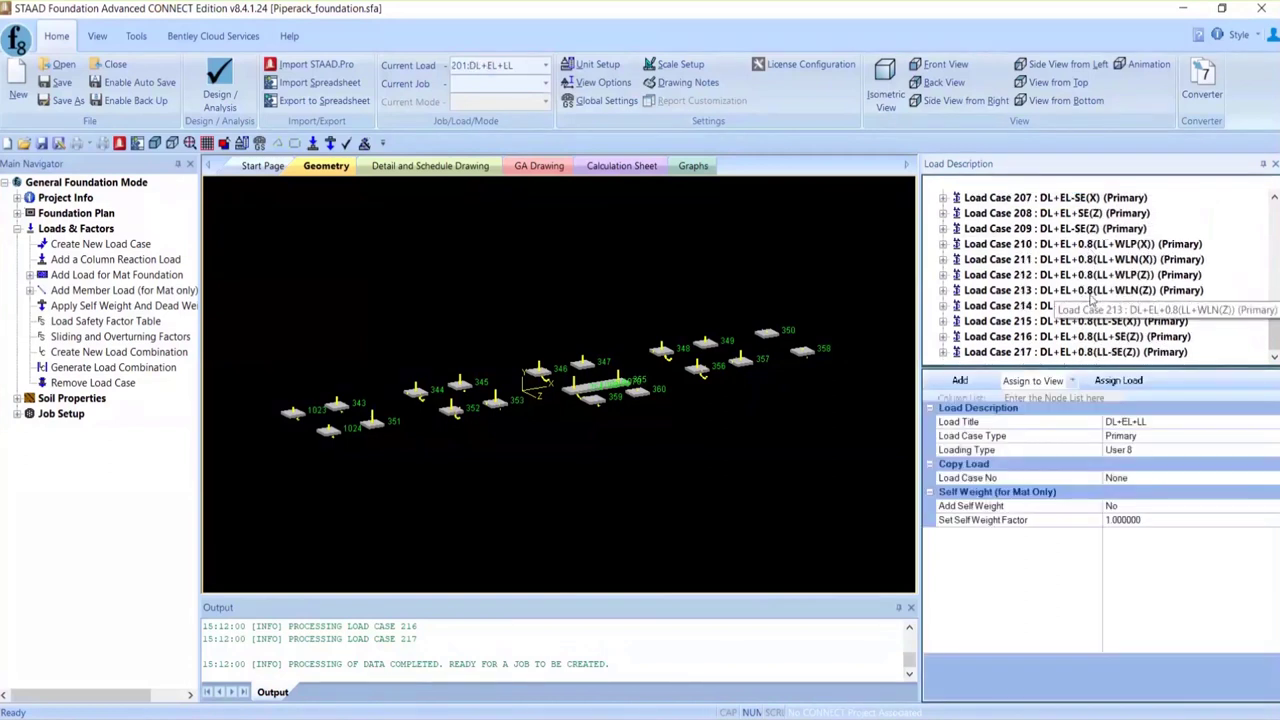
left_click(1036, 353, "shift")
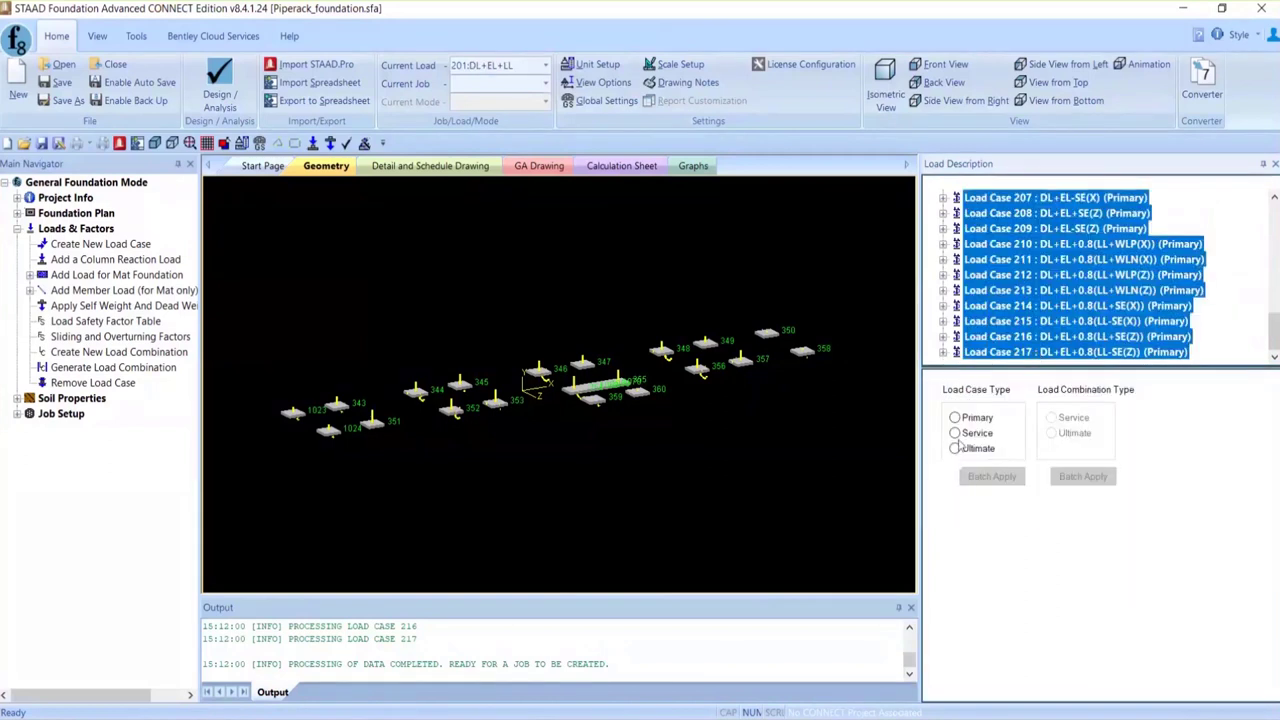
left_click(972, 434)
left_click(998, 479)
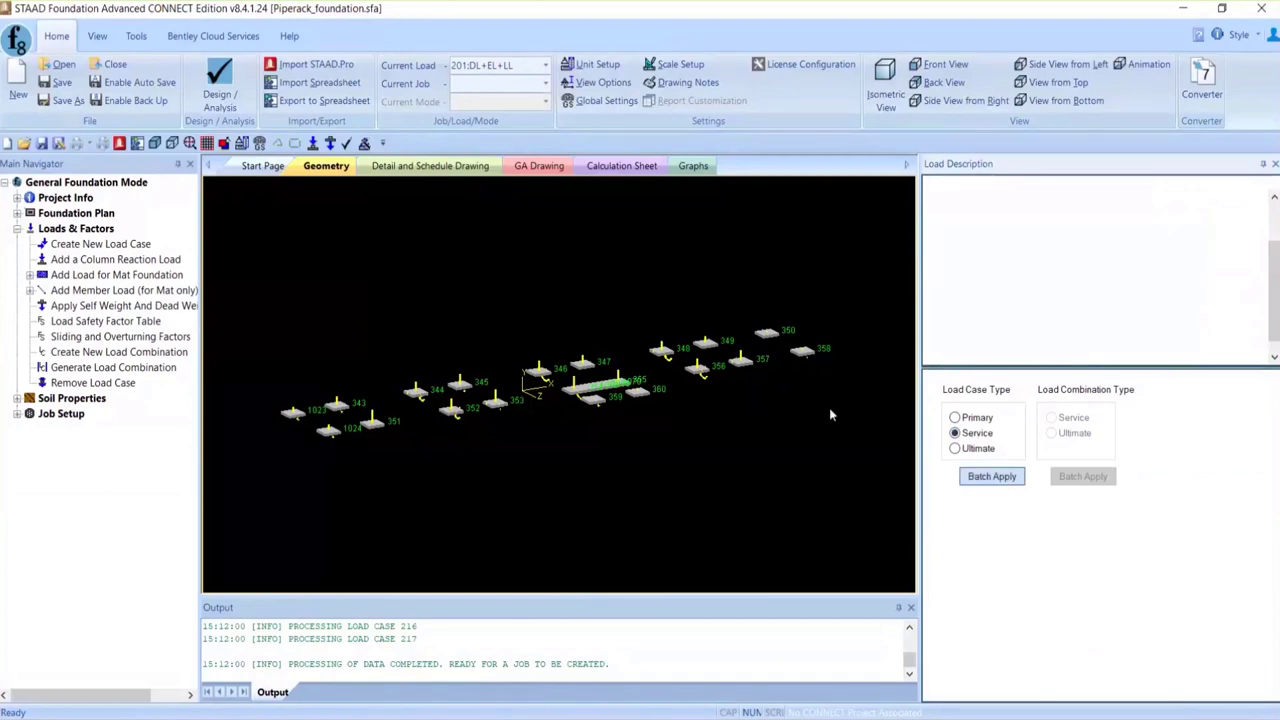
scroll(1087, 290, "up", 5)
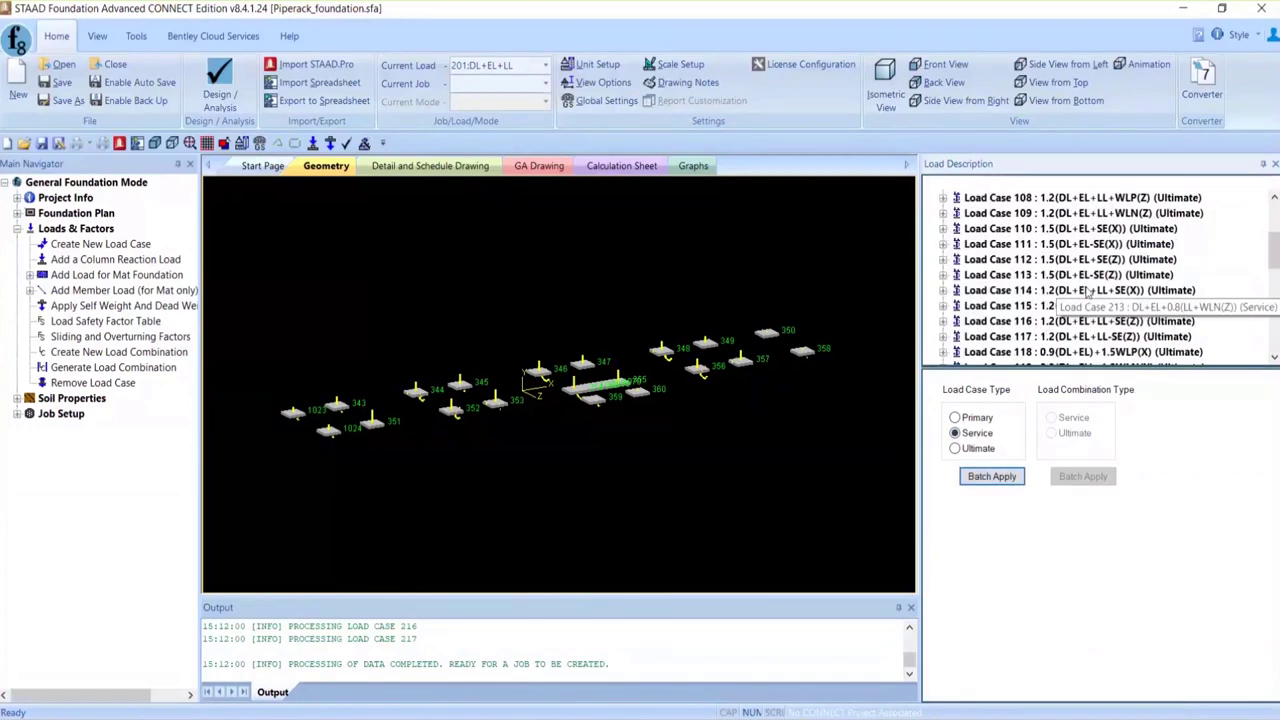
scroll(1086, 291, "down", 5)
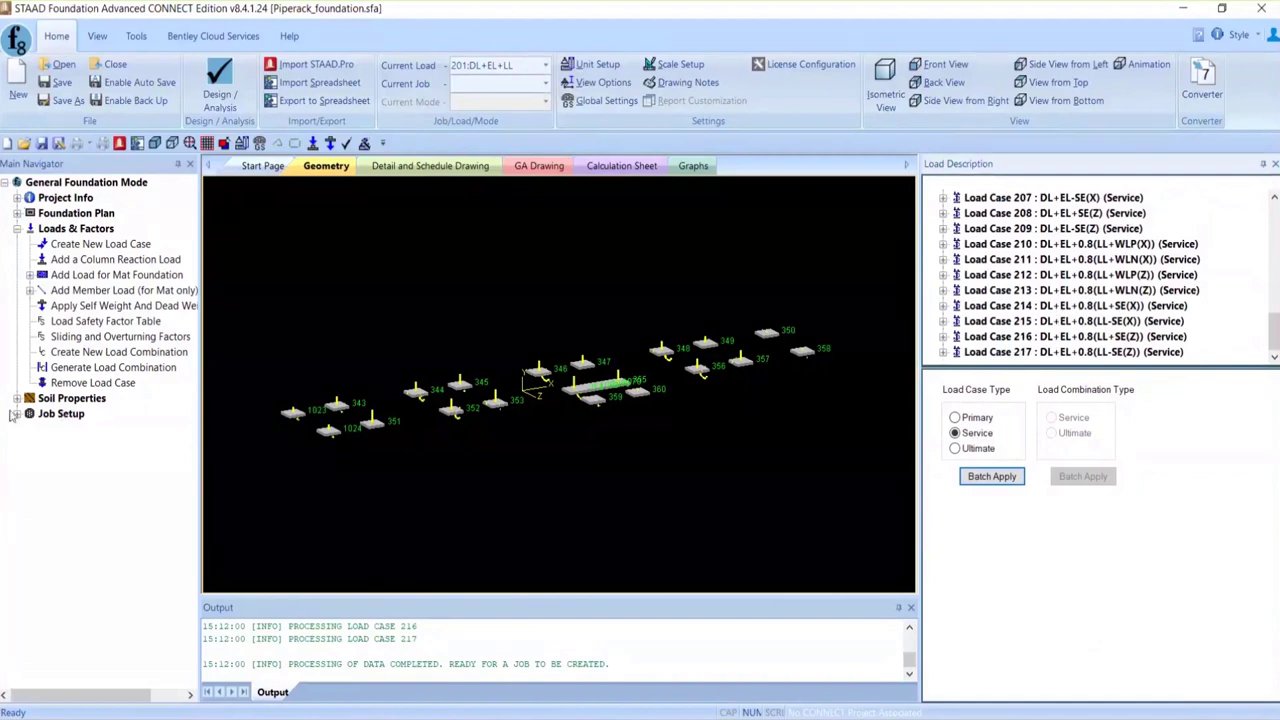
Step: Start a new foundation job named Iso after examining the closely spaced supports in the middle of the model
double_click(62, 415)
left_click(102, 431)
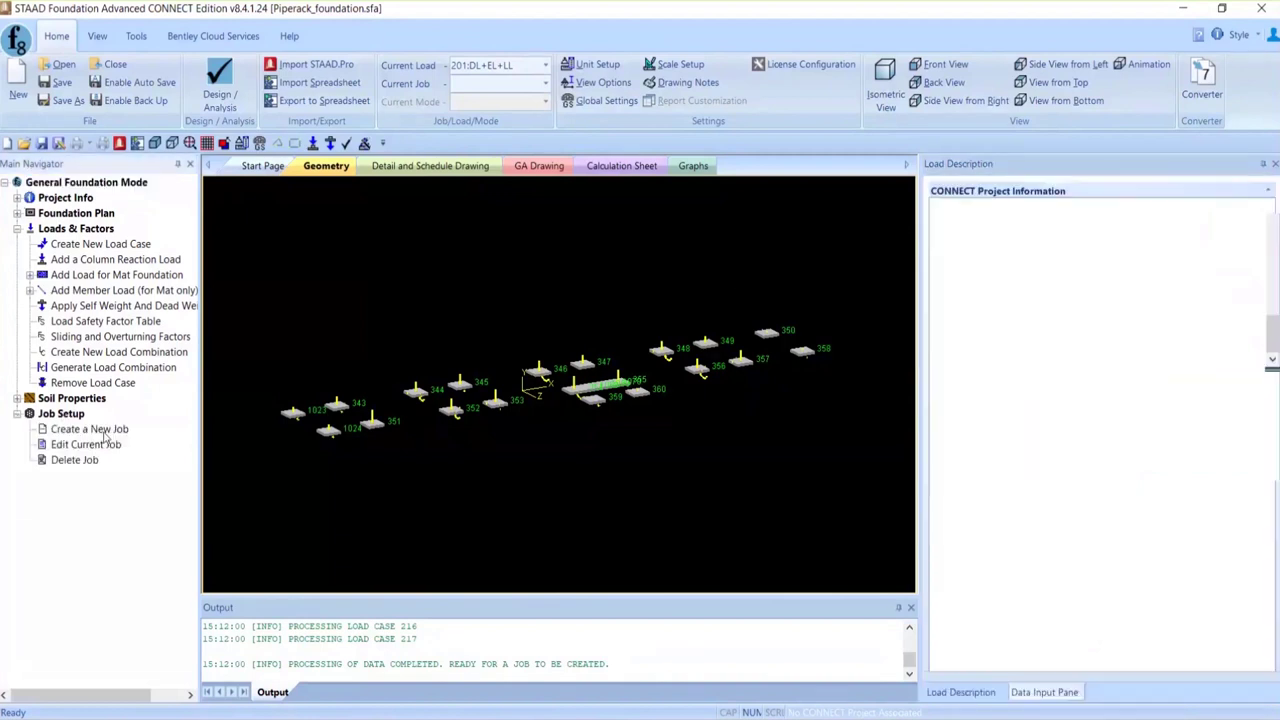
left_click(1136, 217)
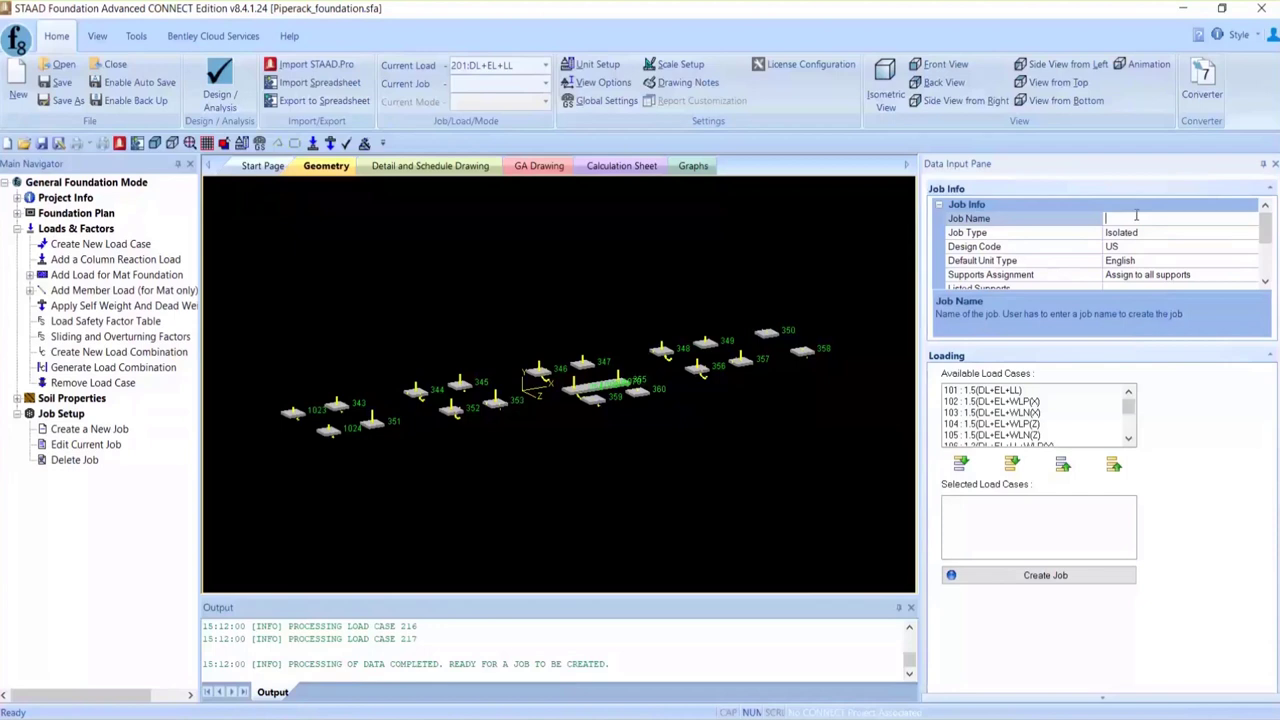
scroll(598, 393, "up", 3)
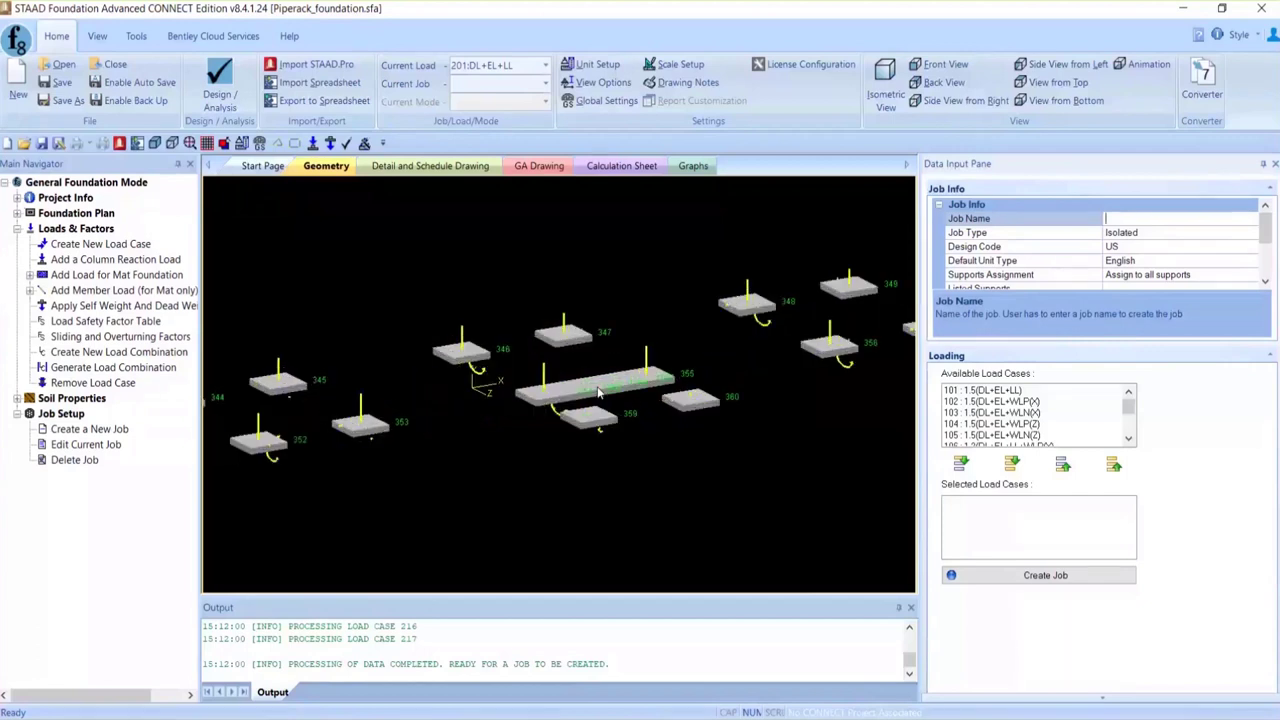
mouse_move(598, 393)
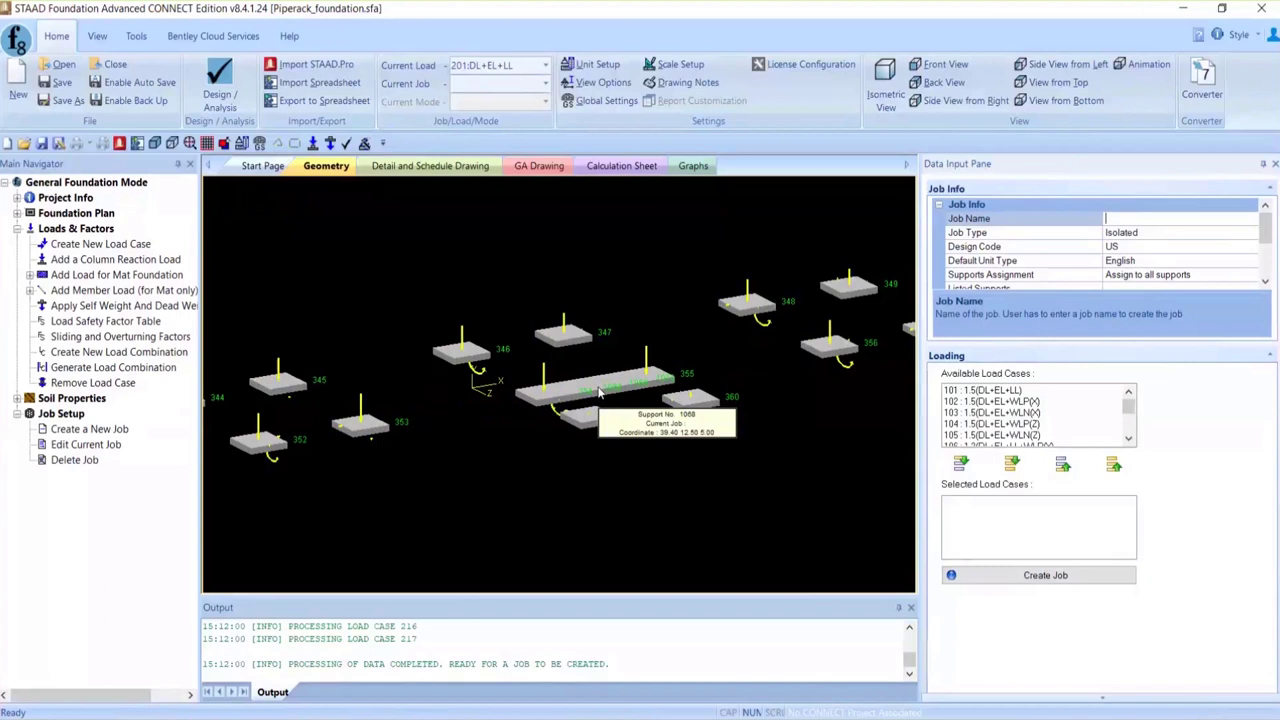
scroll(600, 400, "down", 5)
scroll(600, 425, "down", 1)
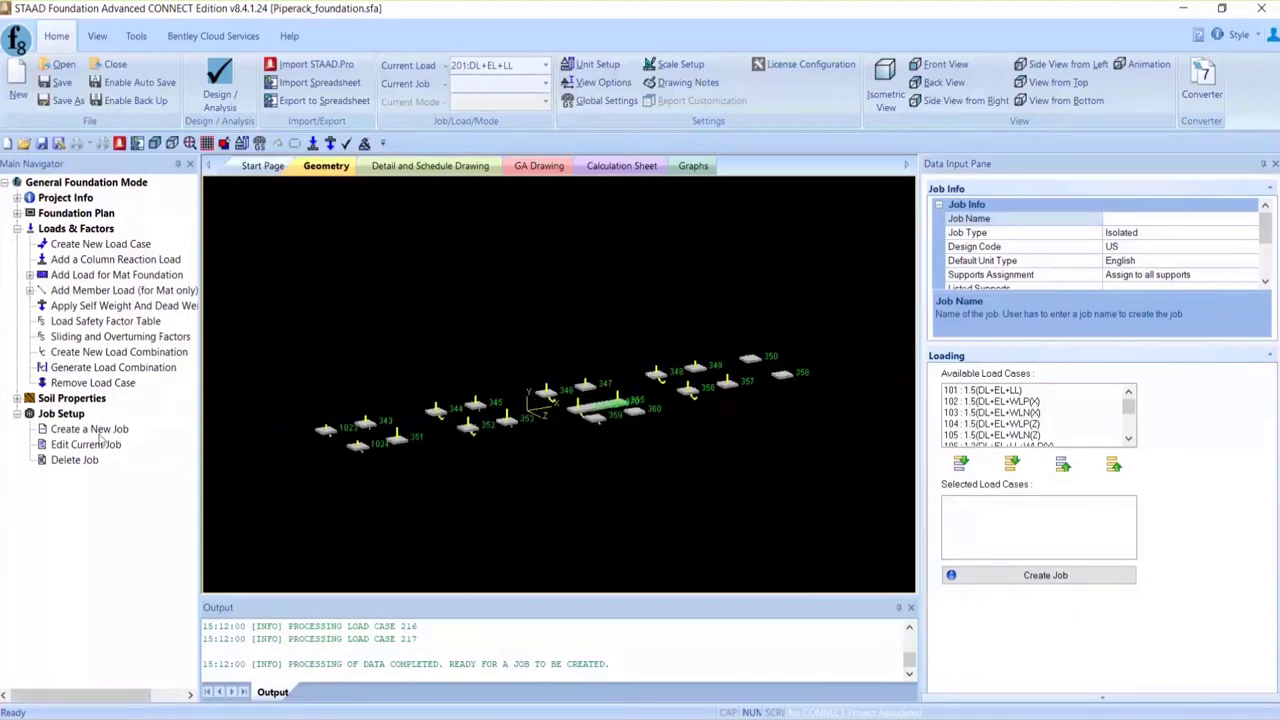
left_click(1188, 219)
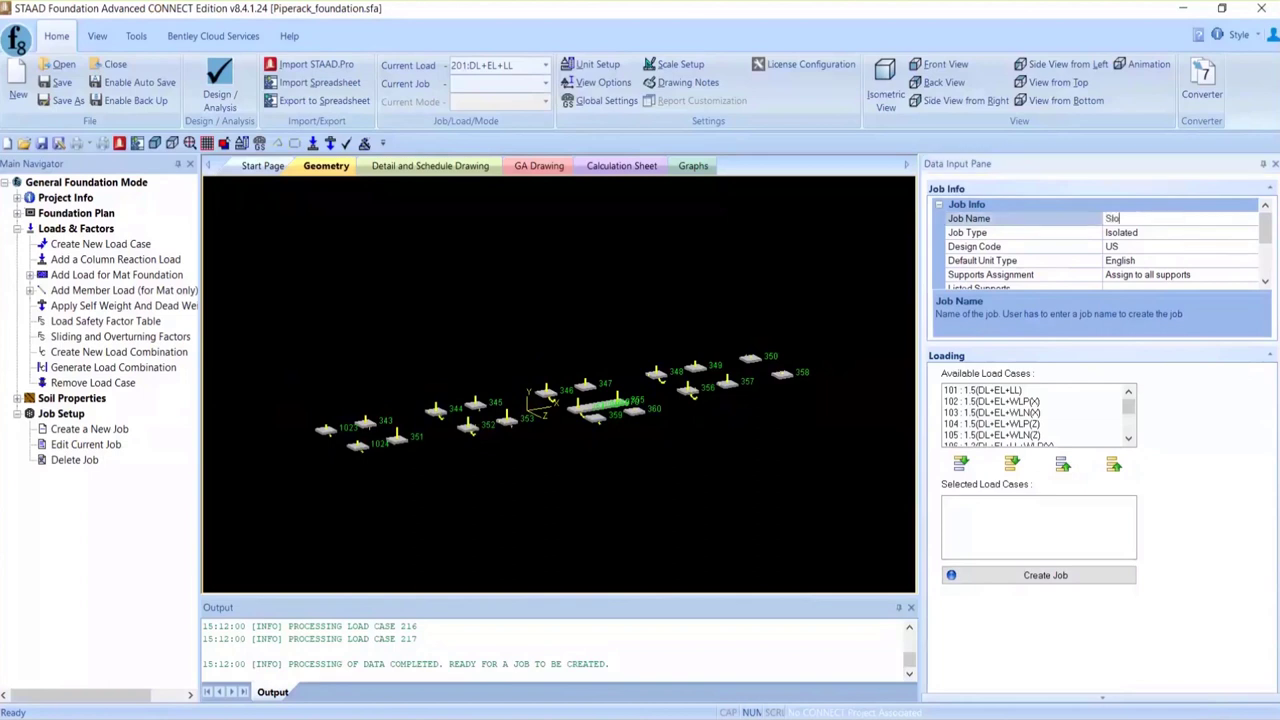
type("Iso")
Step: Create the isolated footing job with the Indian design code, SI units and all available load cases selected
left_click(1192, 247)
left_click(1250, 244)
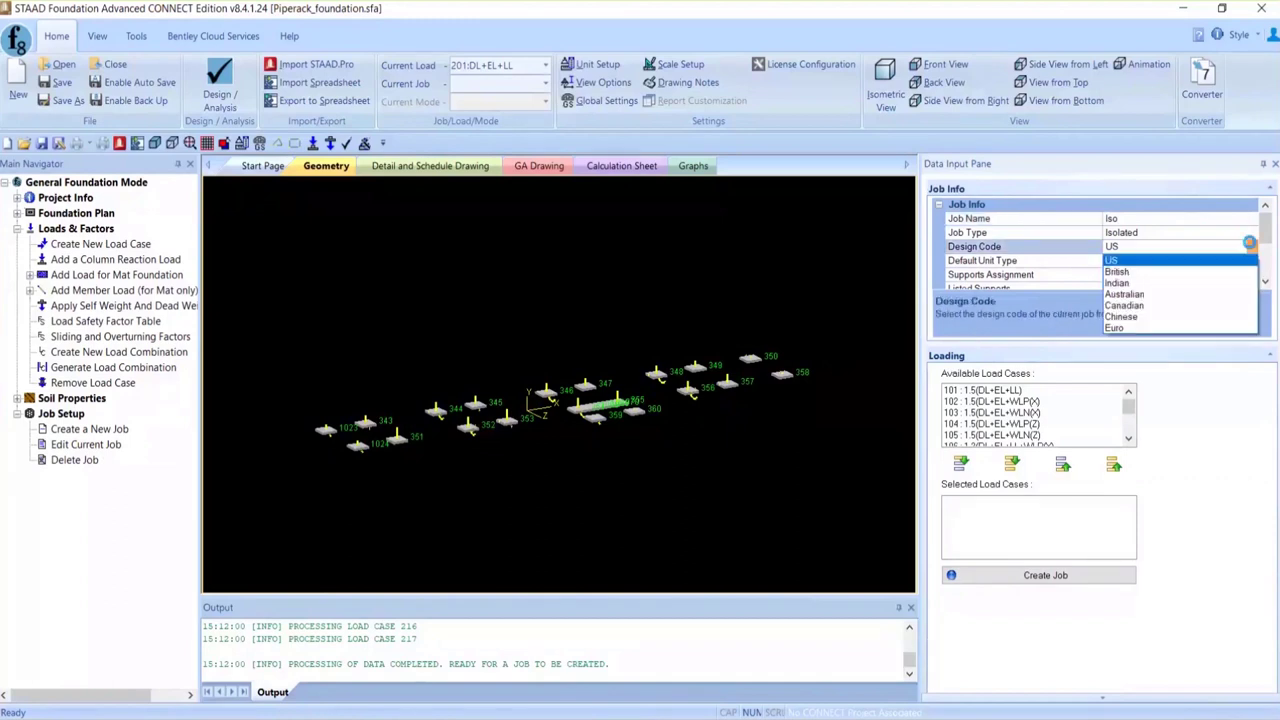
left_click(1117, 283)
left_click(1190, 261)
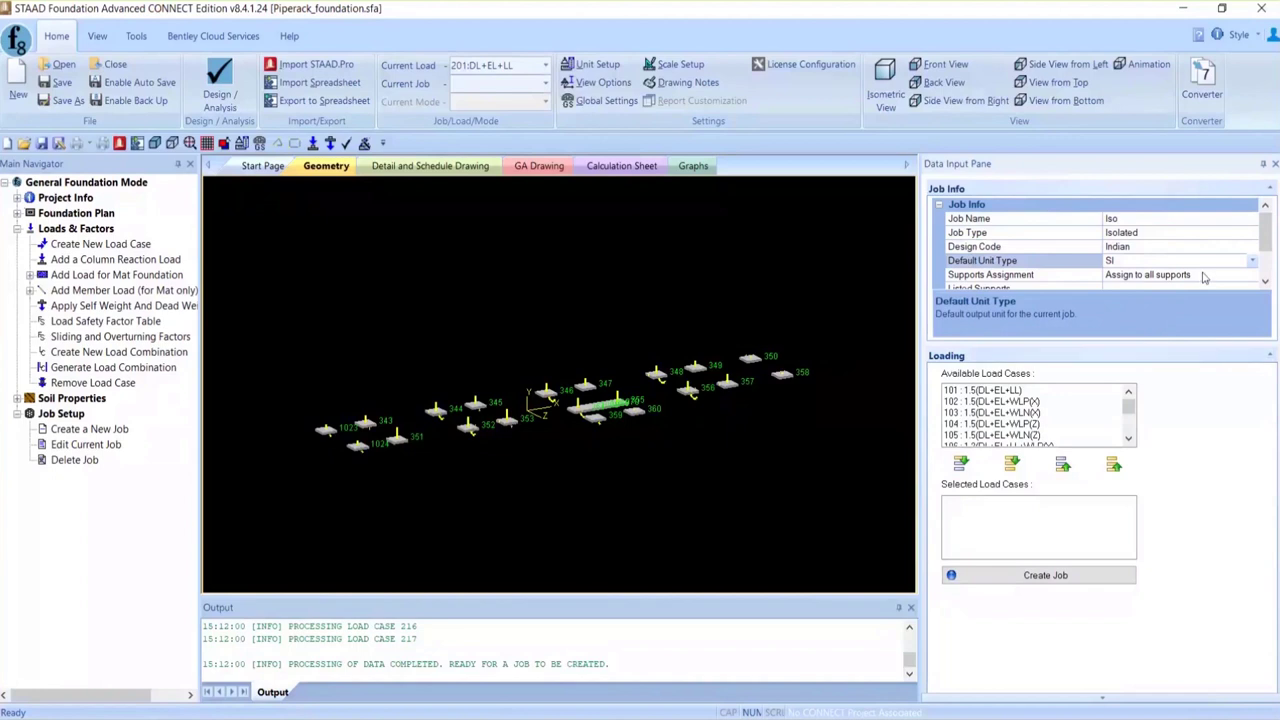
left_click(1011, 463)
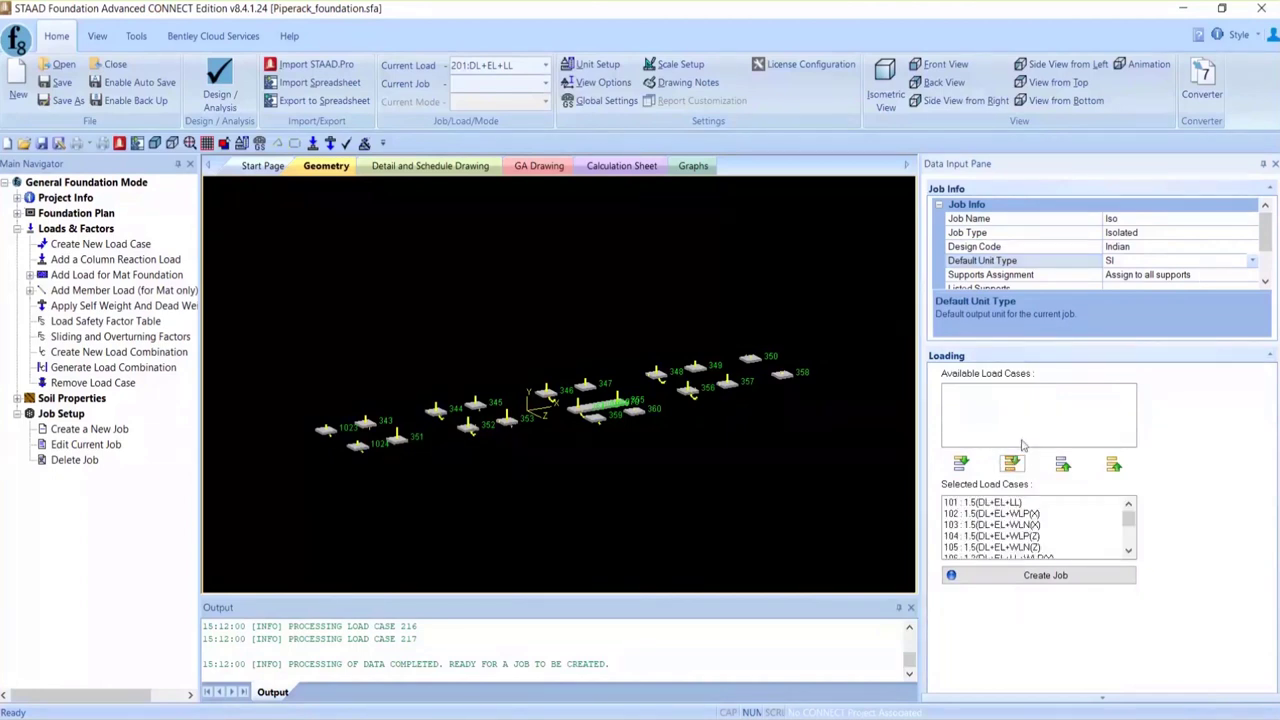
left_click(1045, 575)
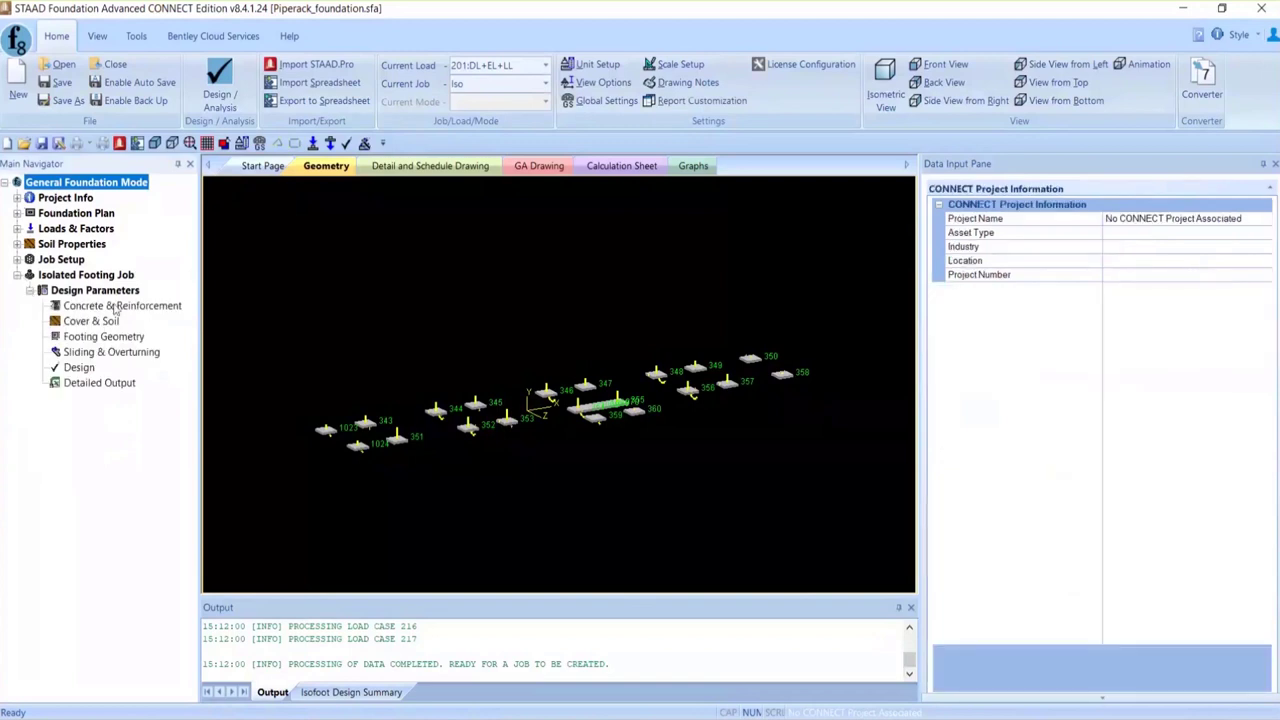
Step: Review the concrete and reinforcement parameters and set the soil bearing capacity to 150 kPa
left_click(115, 307)
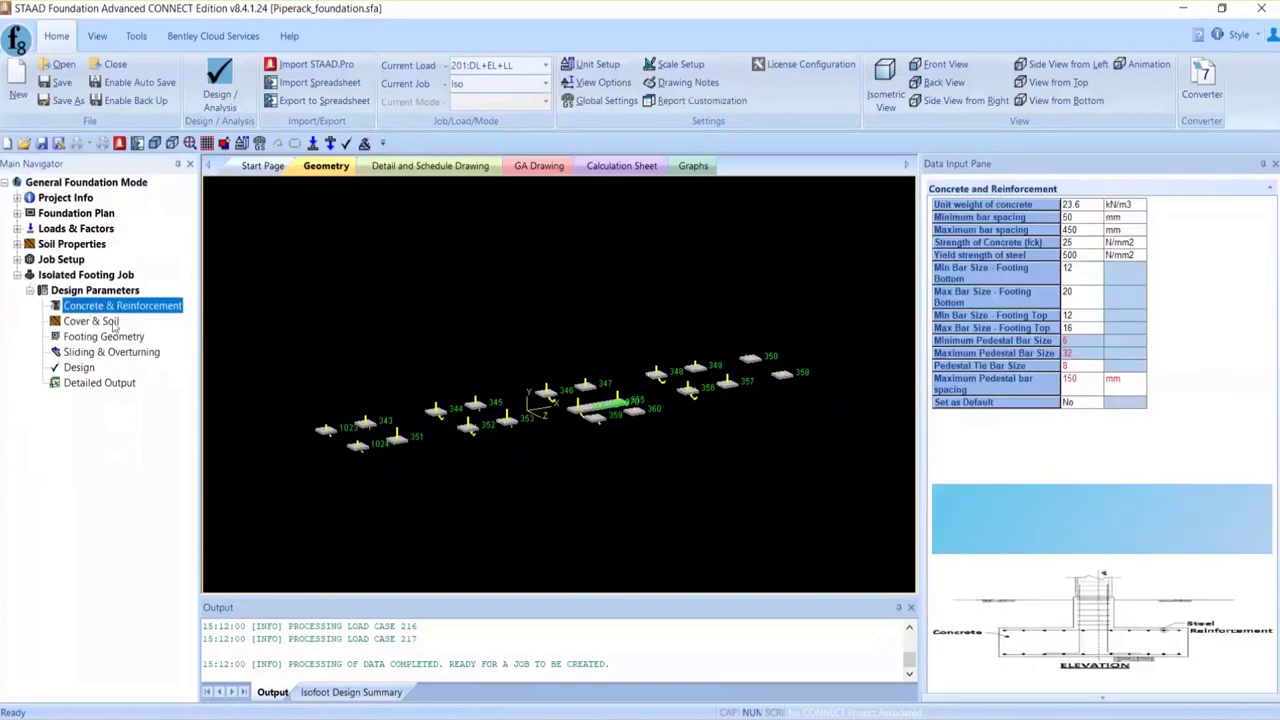
left_click(91, 321)
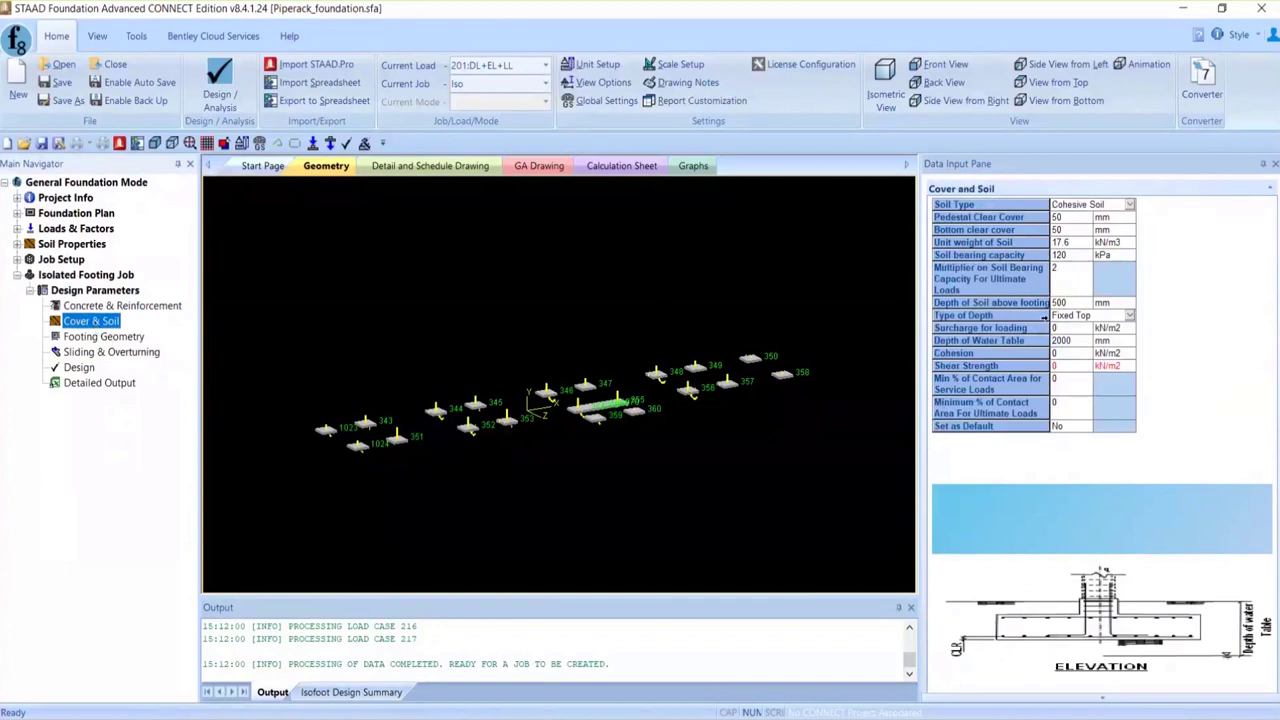
left_click(1075, 259)
type("150")
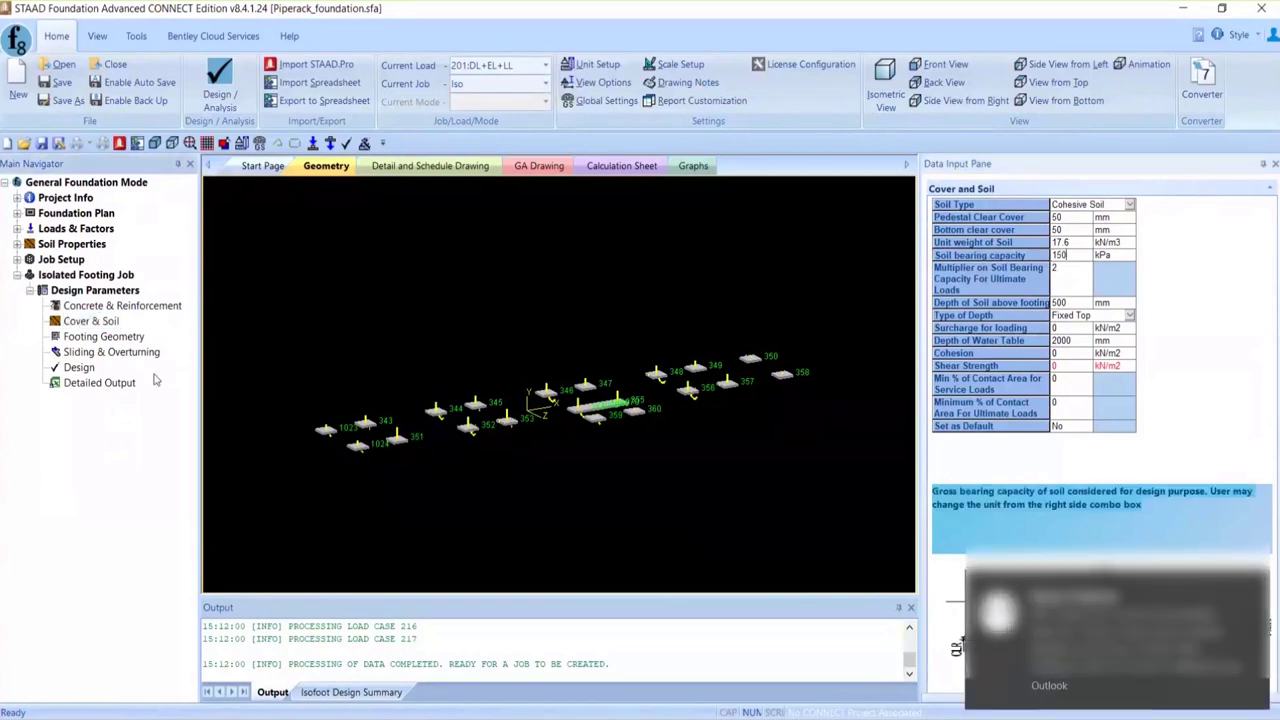
Step: Review the footing geometry and the sliding and overturning parameters, and run the isolated footing design
left_click(104, 336)
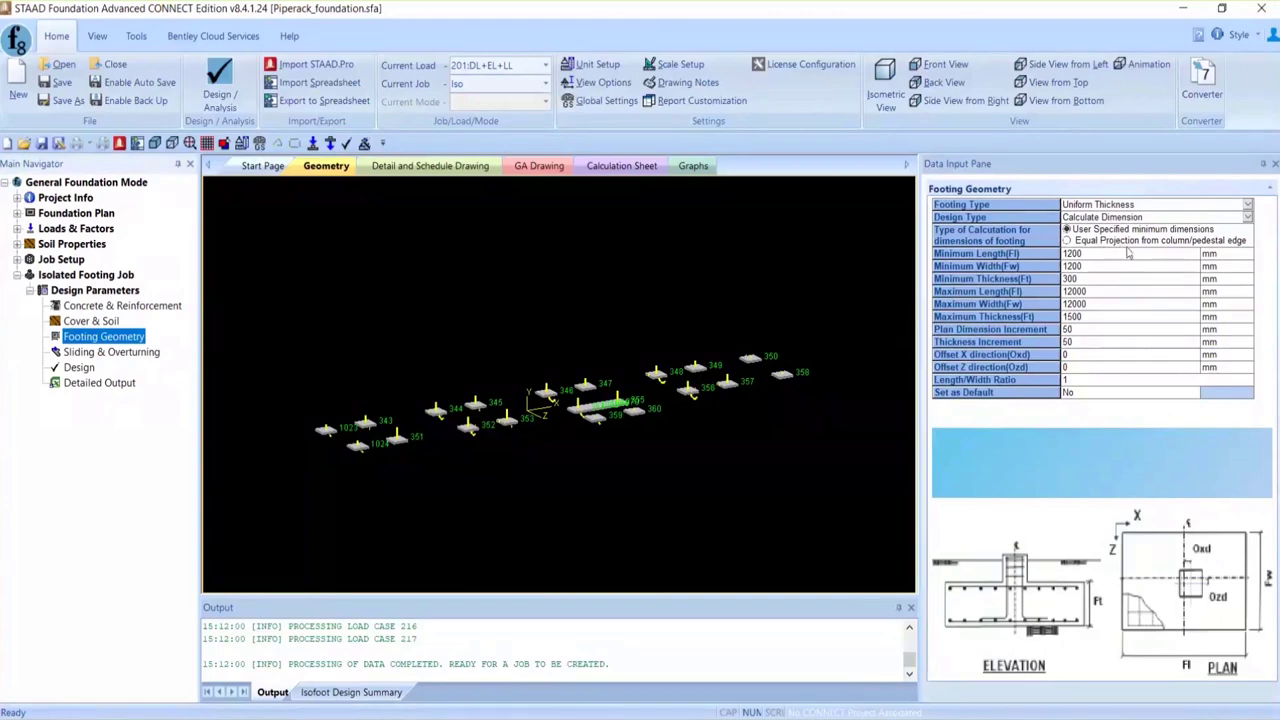
left_click(90, 356)
left_click(79, 367)
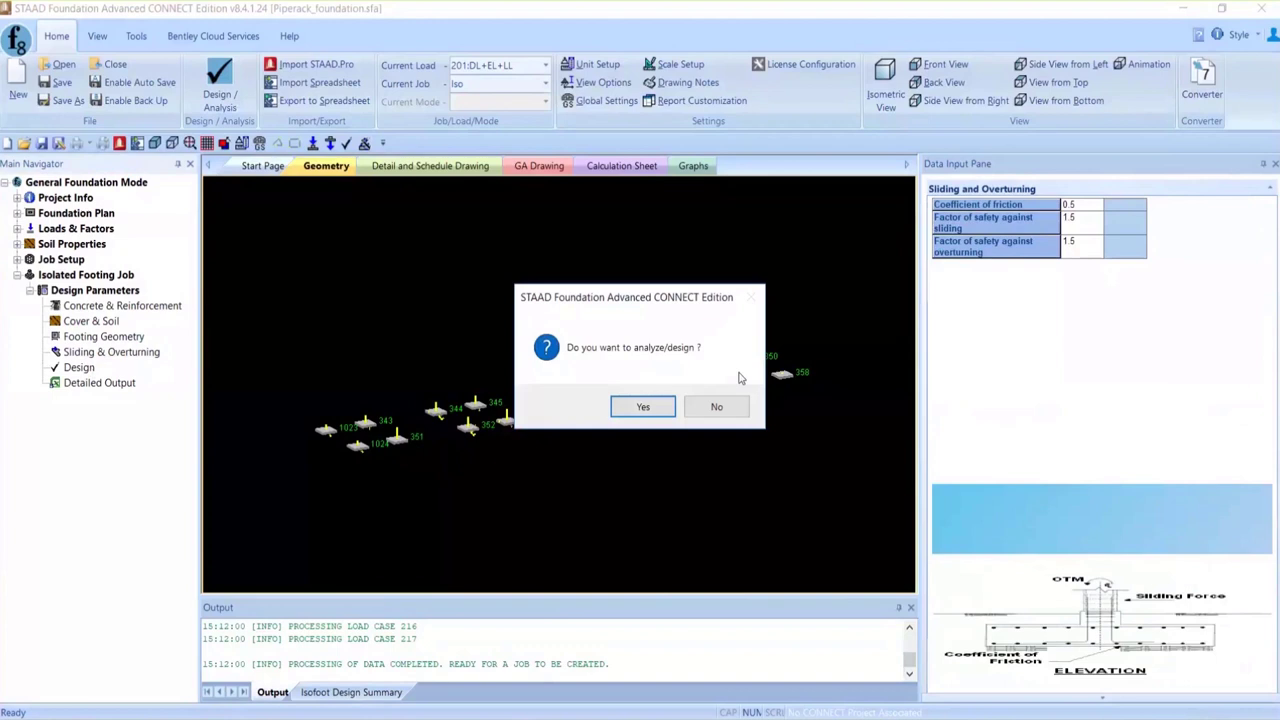
left_click(658, 410)
left_click(648, 396)
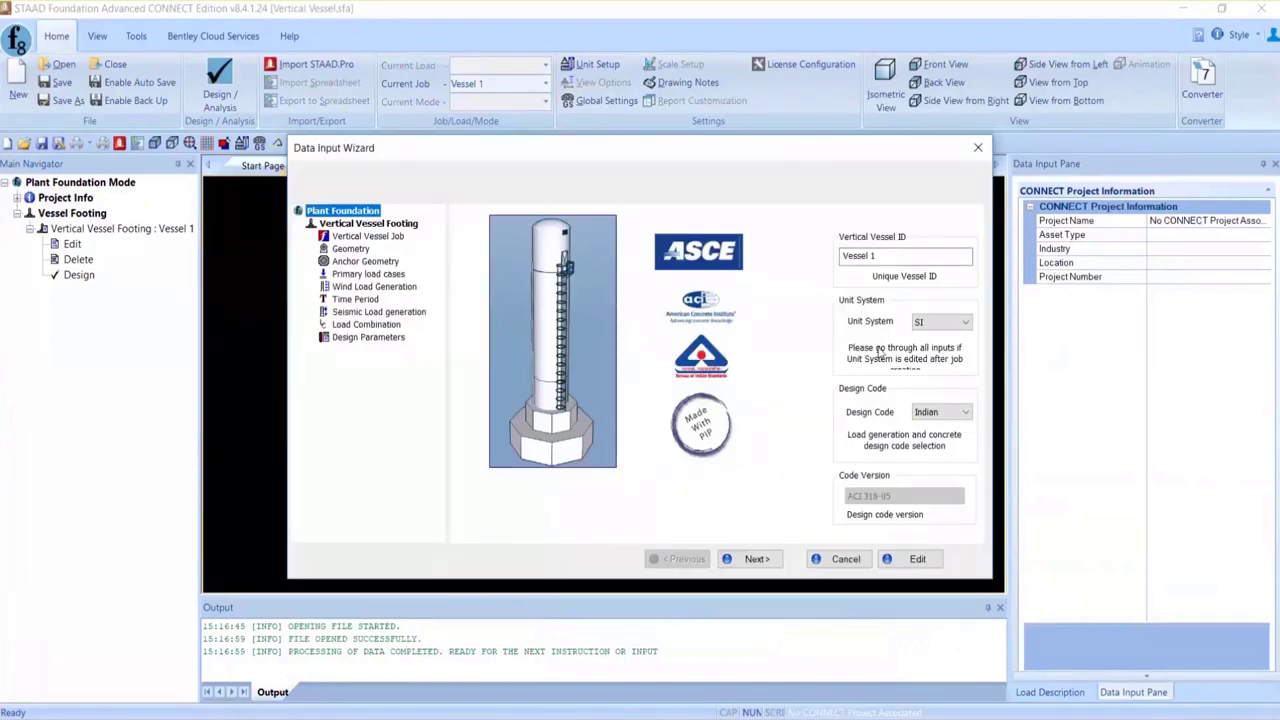
Step: Check the unit system options for the Vessel 1 vertical vessel footing
left_click(930, 322)
left_click(930, 322)
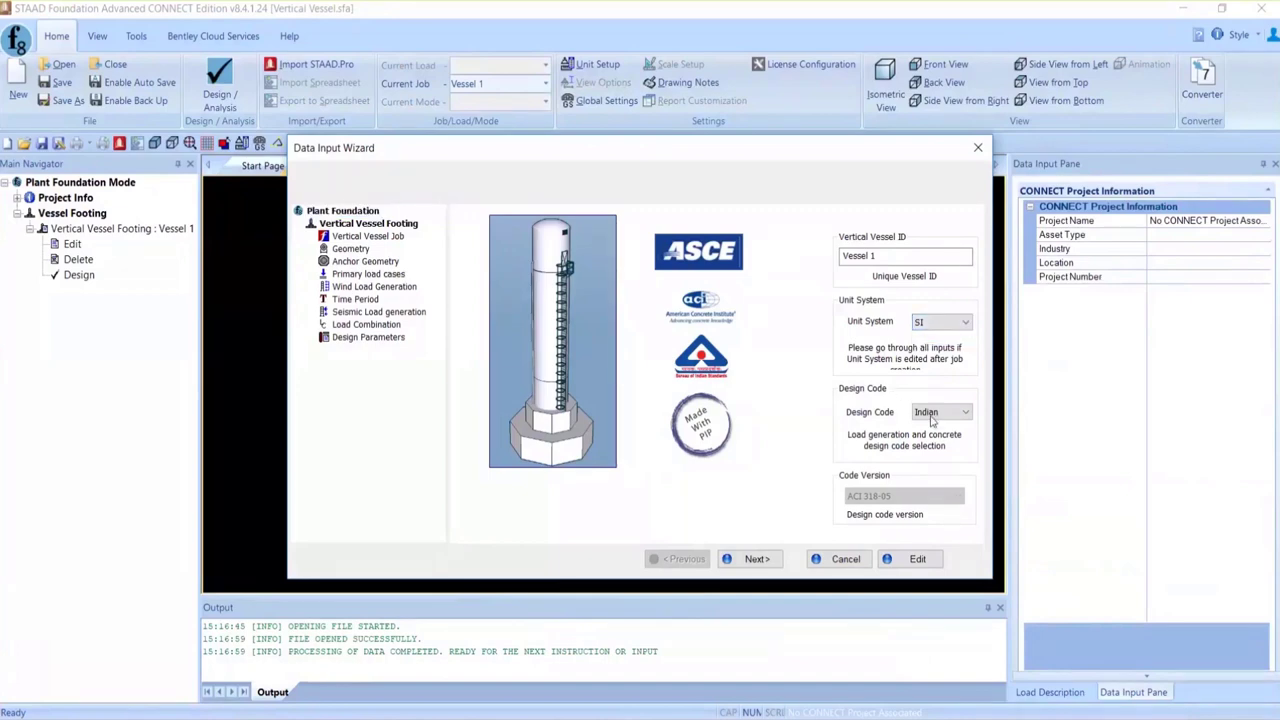
Step: Try the US design code for Vessel 1, and restore the SI unit system and the Indian design code
left_click(932, 418)
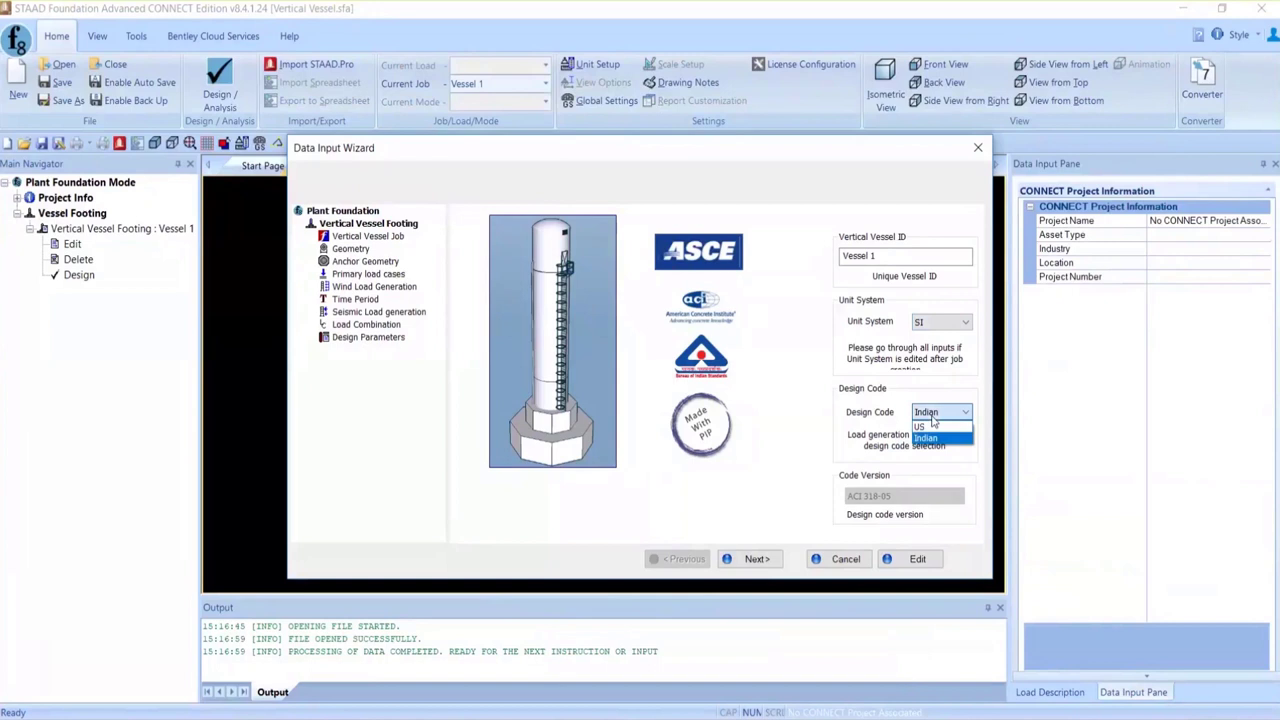
left_click(935, 427)
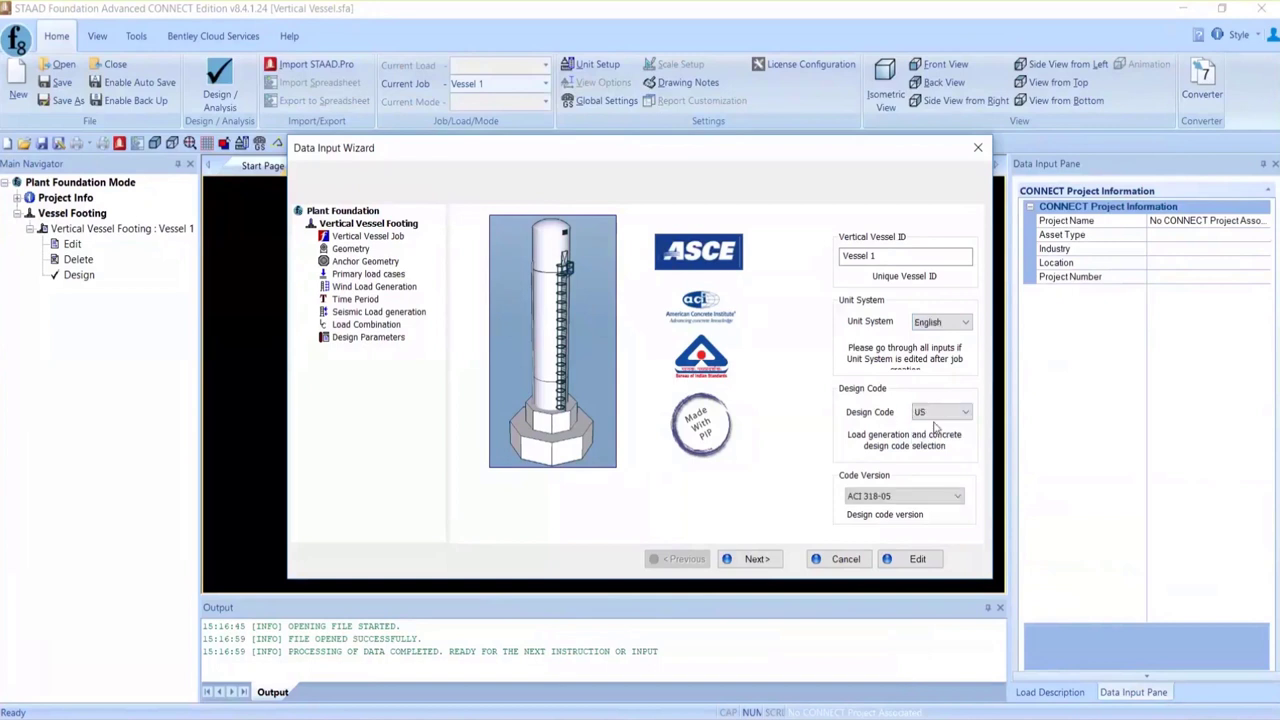
left_click(965, 323)
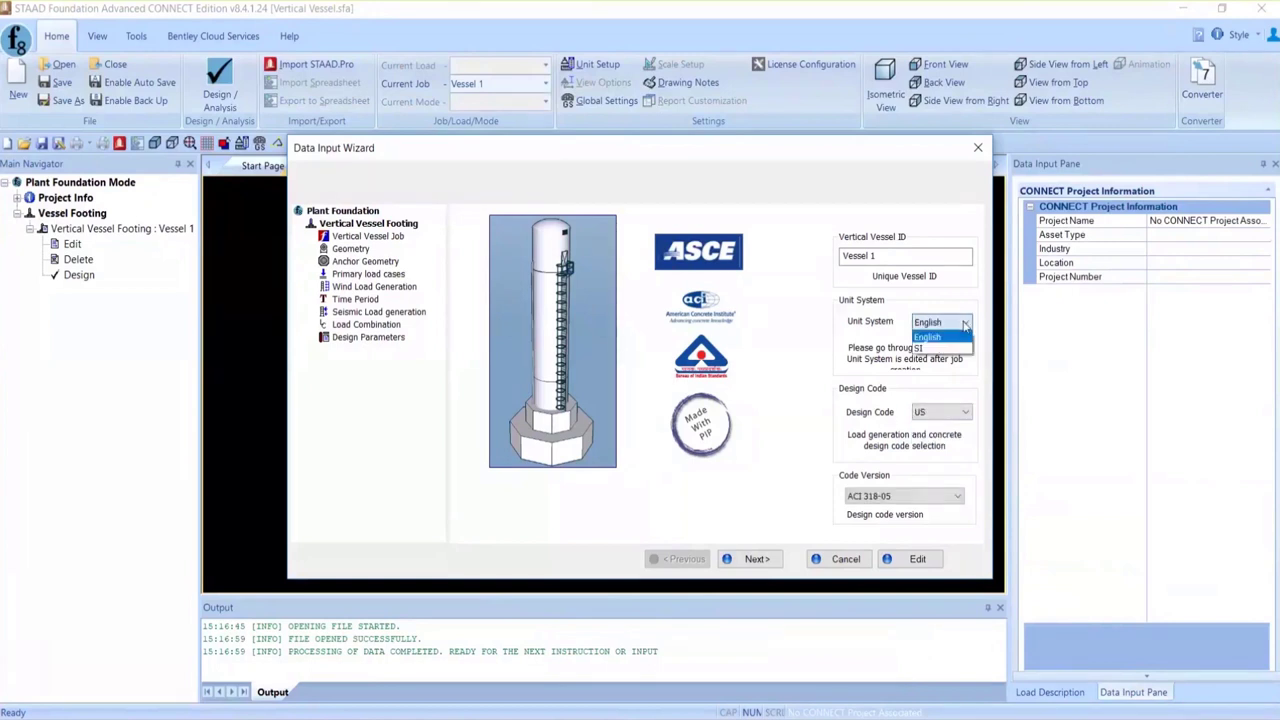
left_click(922, 348)
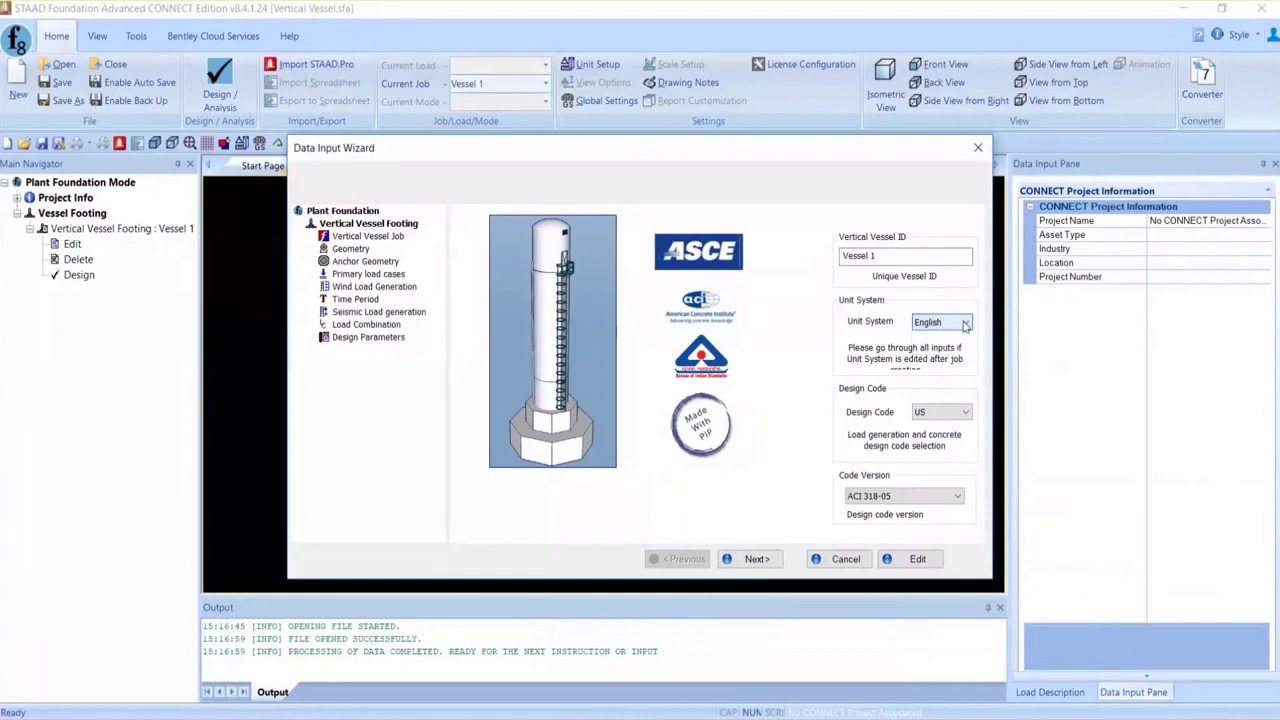
left_click(940, 412)
left_click(932, 440)
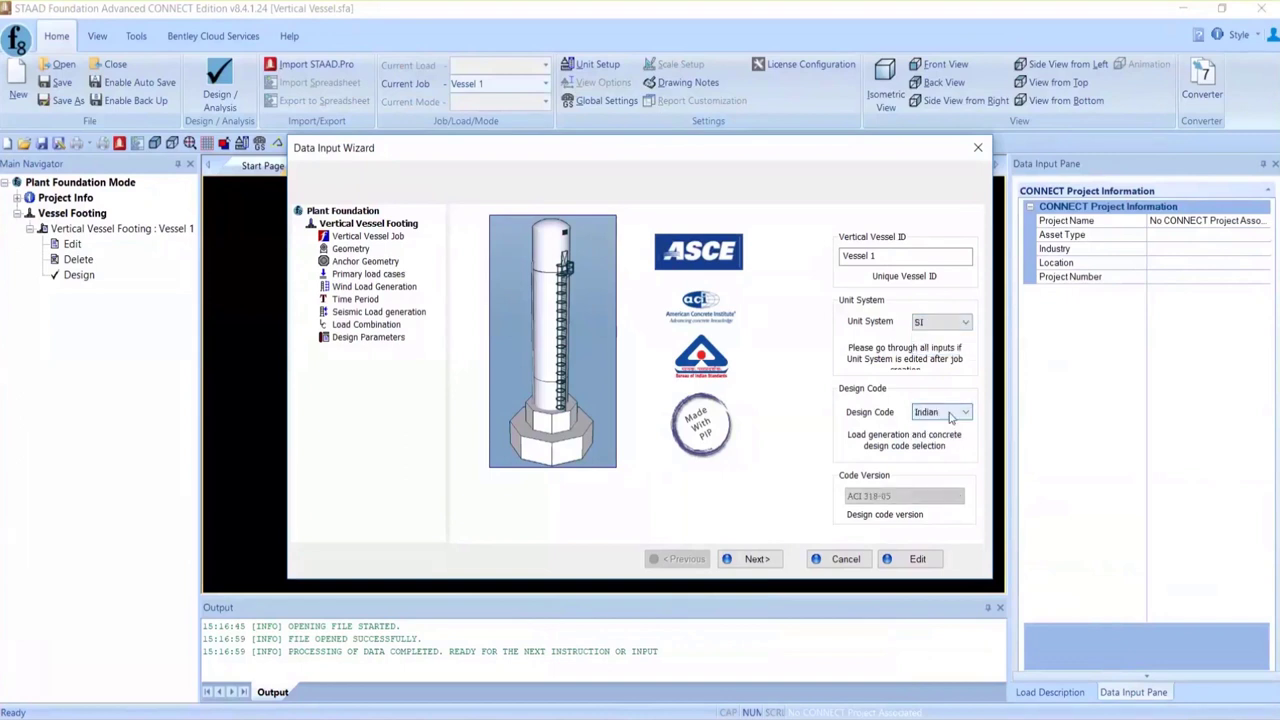
Step: Review the vessel and footing geometry, anchor bolt geometry, primary load cases and program-generated wind load inputs
left_click(752, 558)
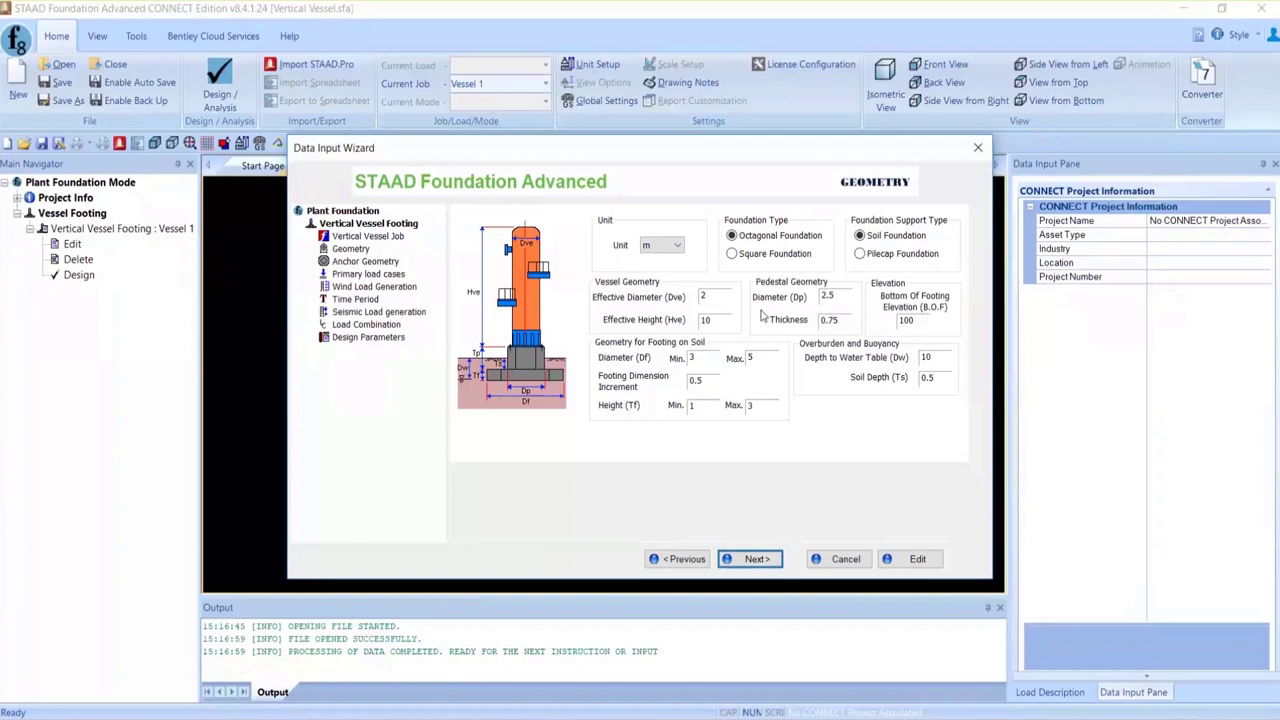
left_click(766, 564)
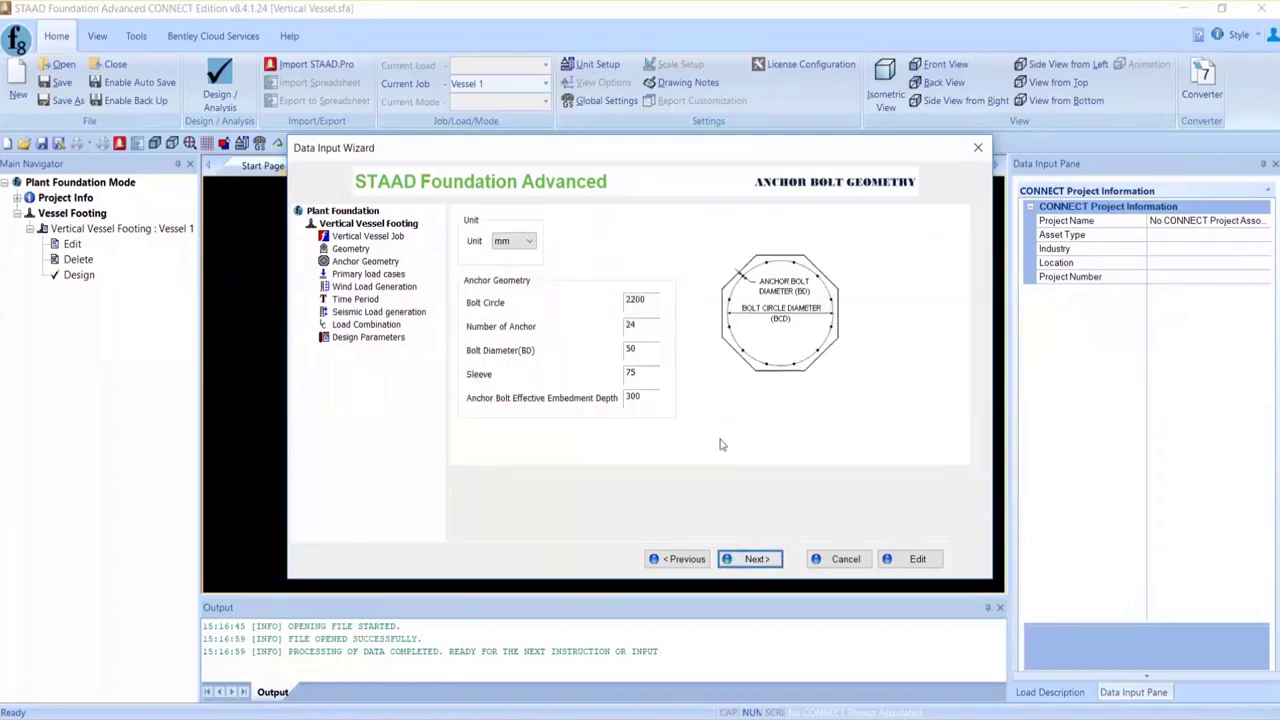
left_click(757, 560)
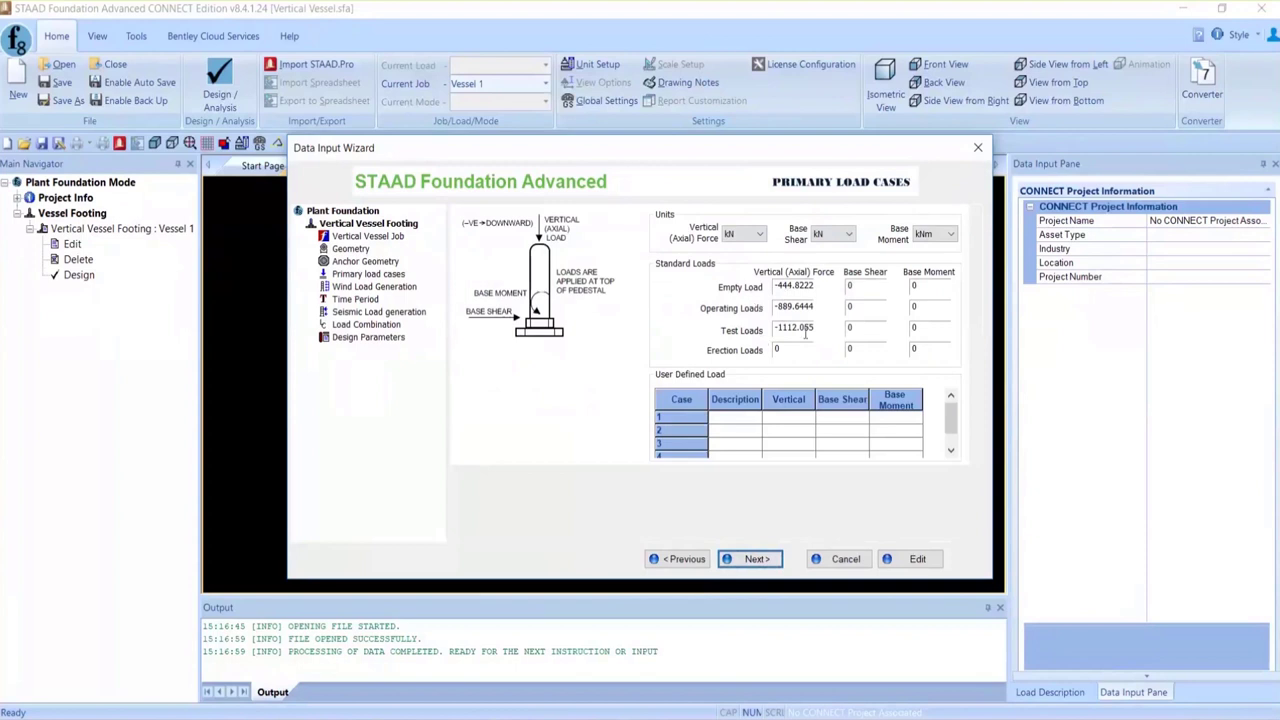
left_click(764, 560)
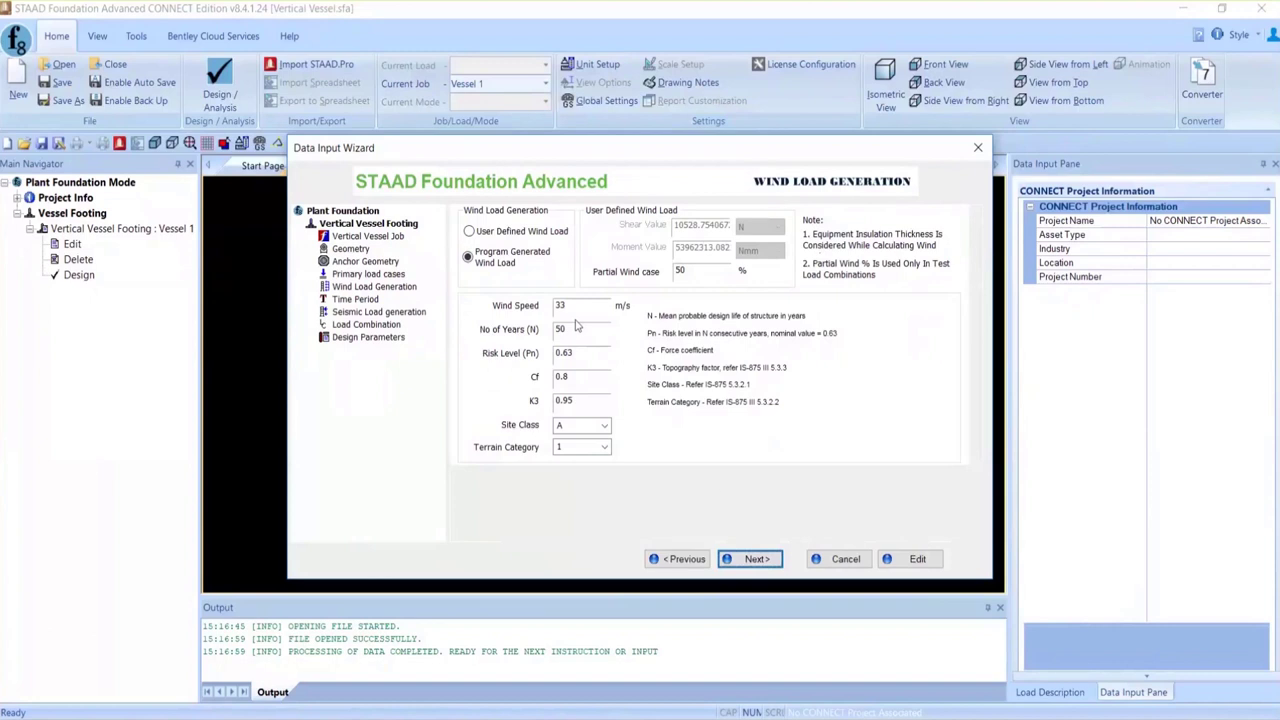
Step: Check the time period calculation options for the vessel, keeping Program Calculated
left_click(752, 558)
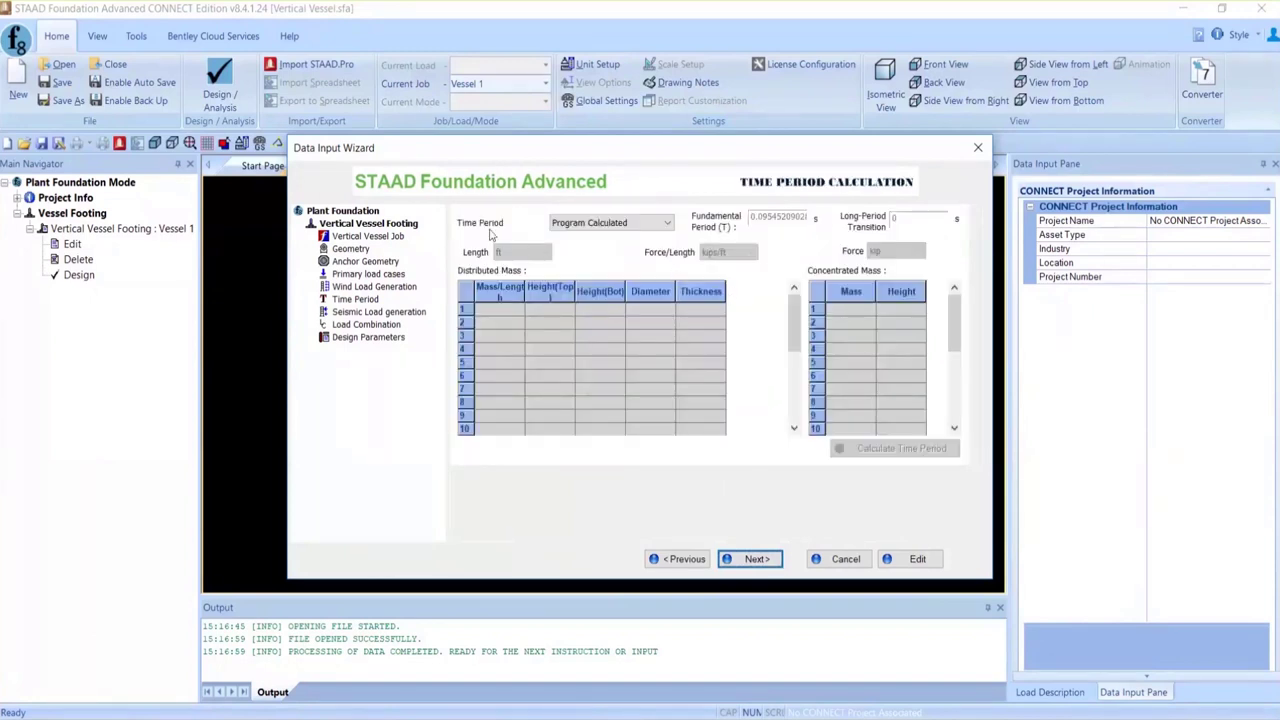
left_click(648, 226)
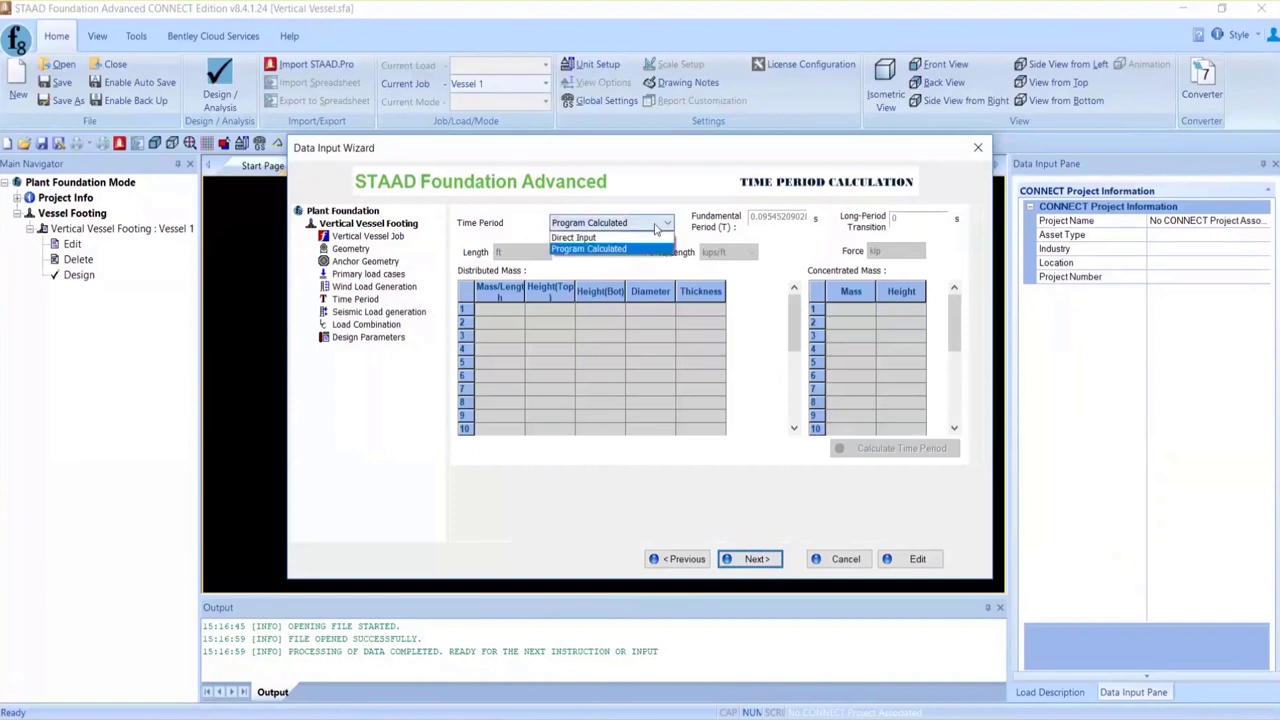
left_click(655, 226)
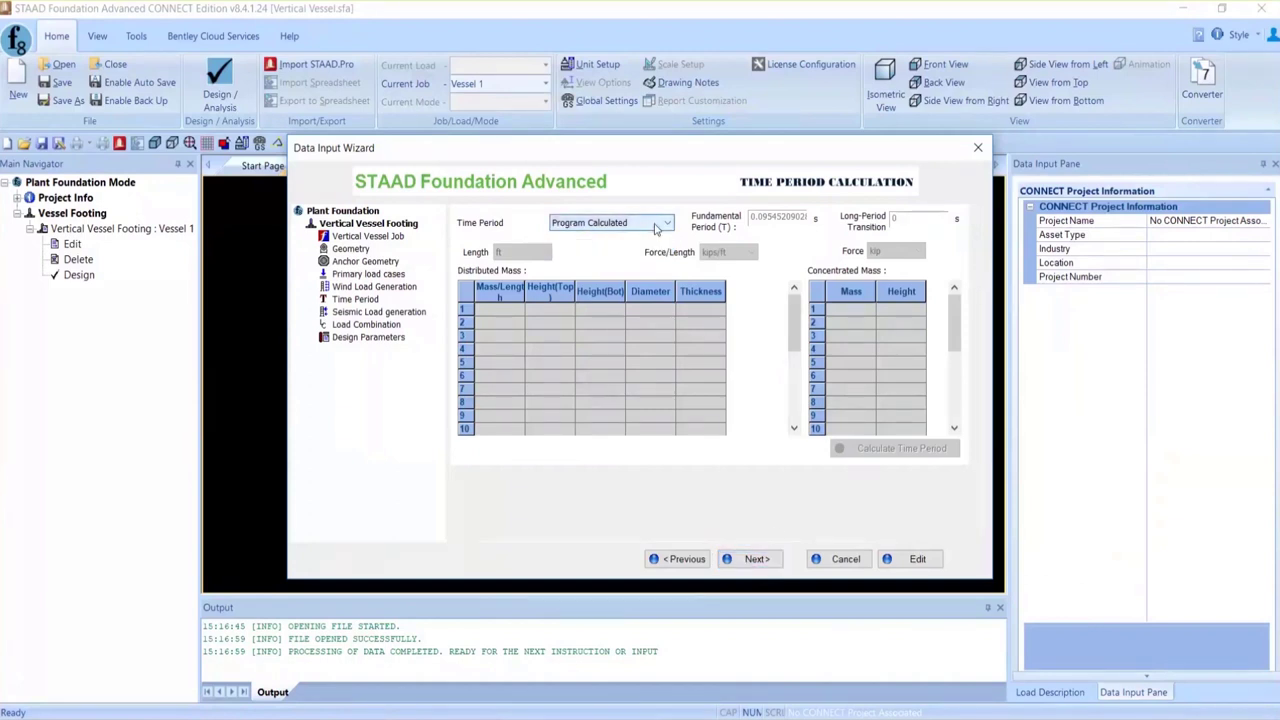
Step: Try the user-defined C.G. method with city-based seismic zone selection, and return to direct input of the seismic loads
left_click(757, 559)
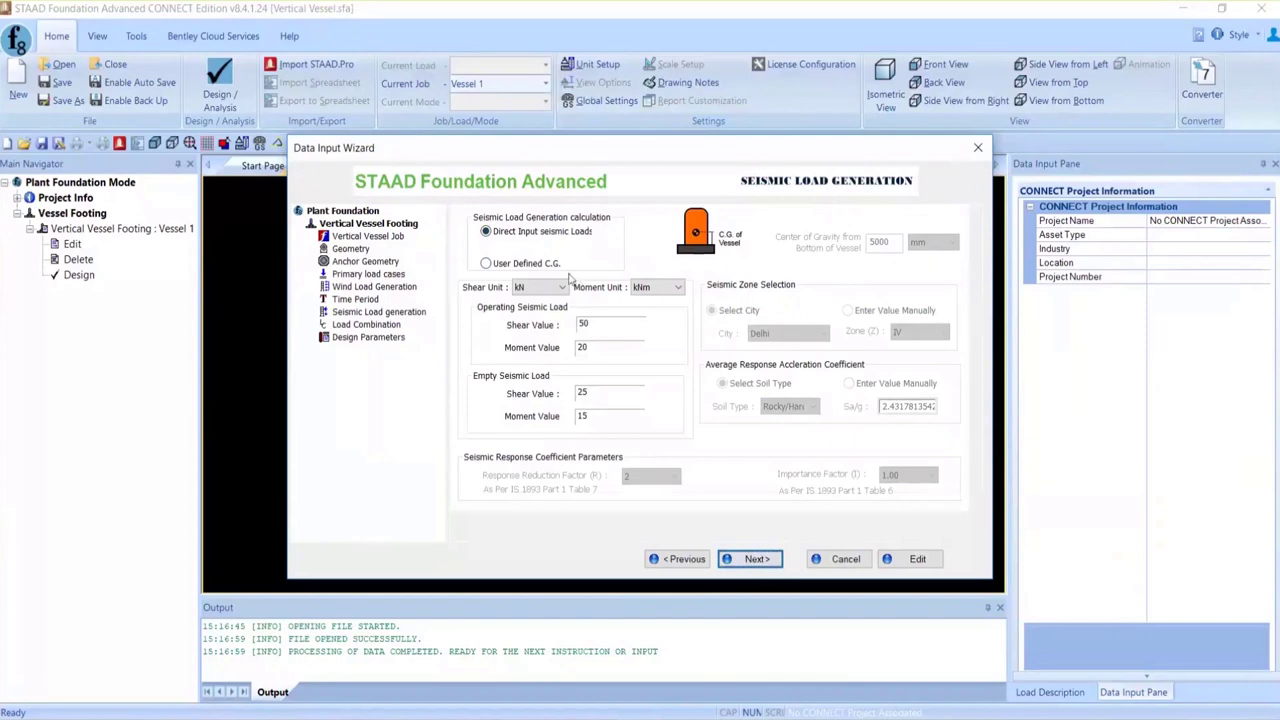
left_click(486, 263)
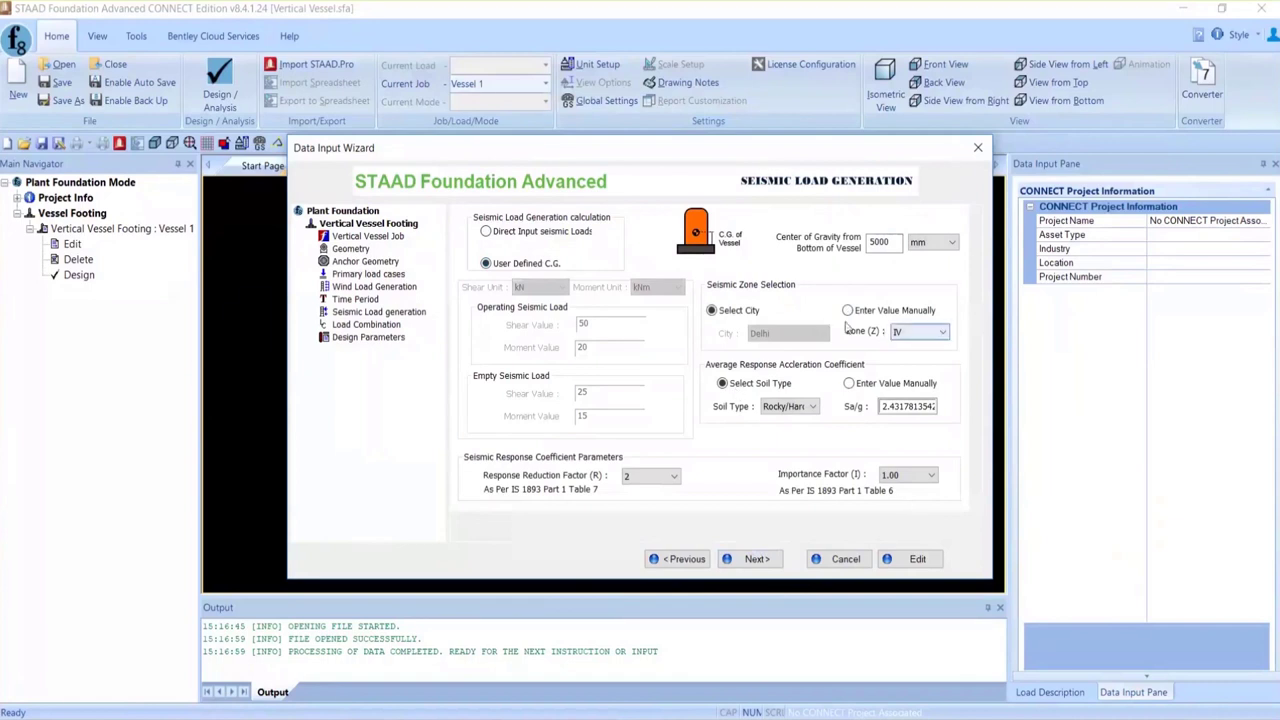
left_click(740, 310)
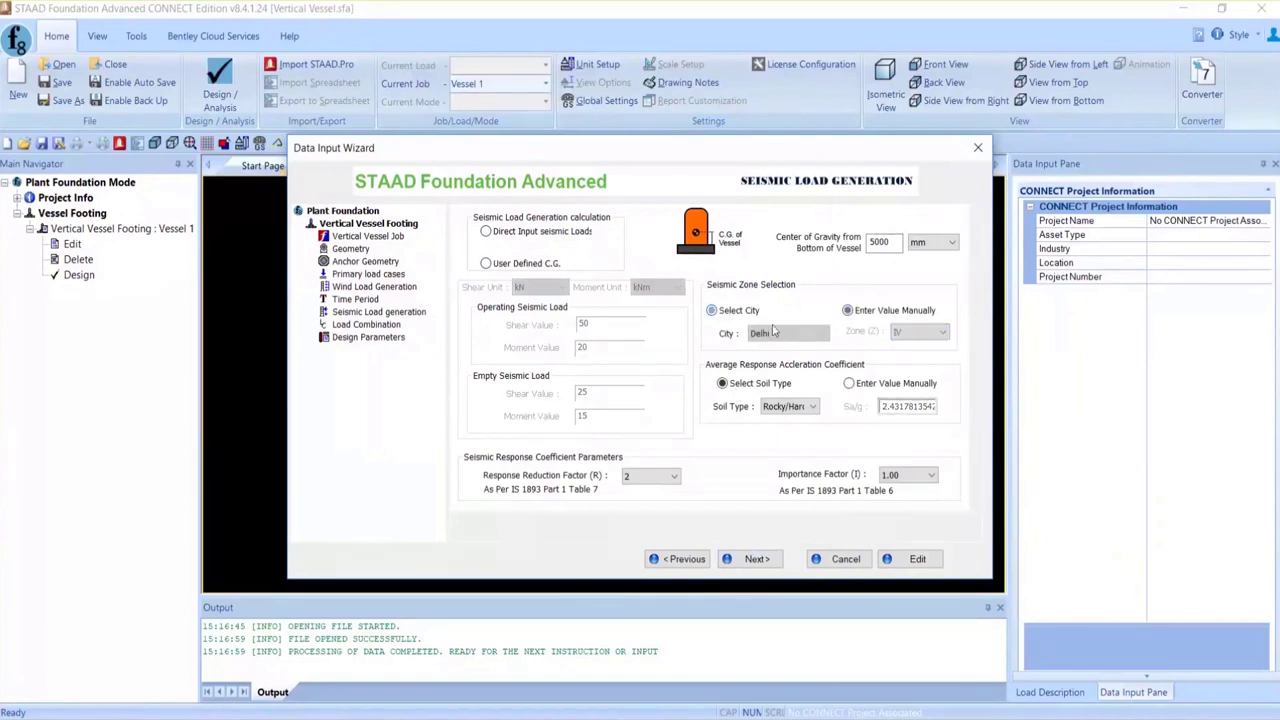
left_click(800, 334)
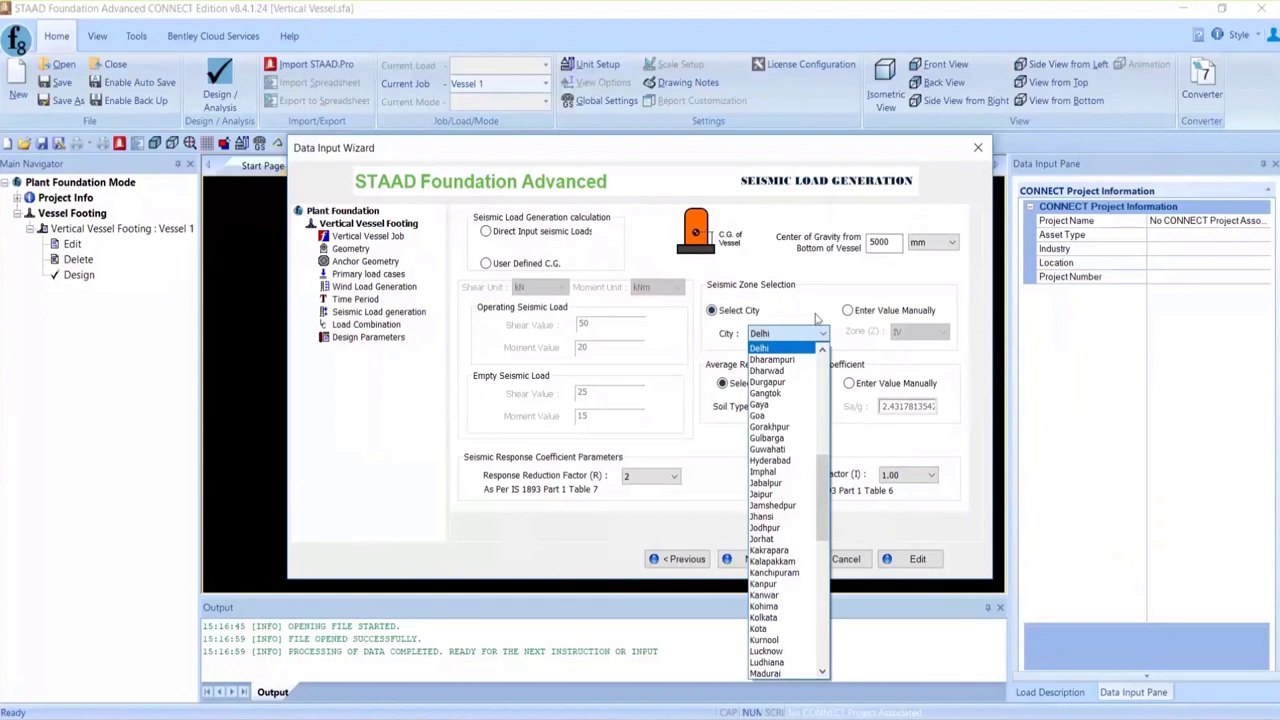
left_click(815, 318)
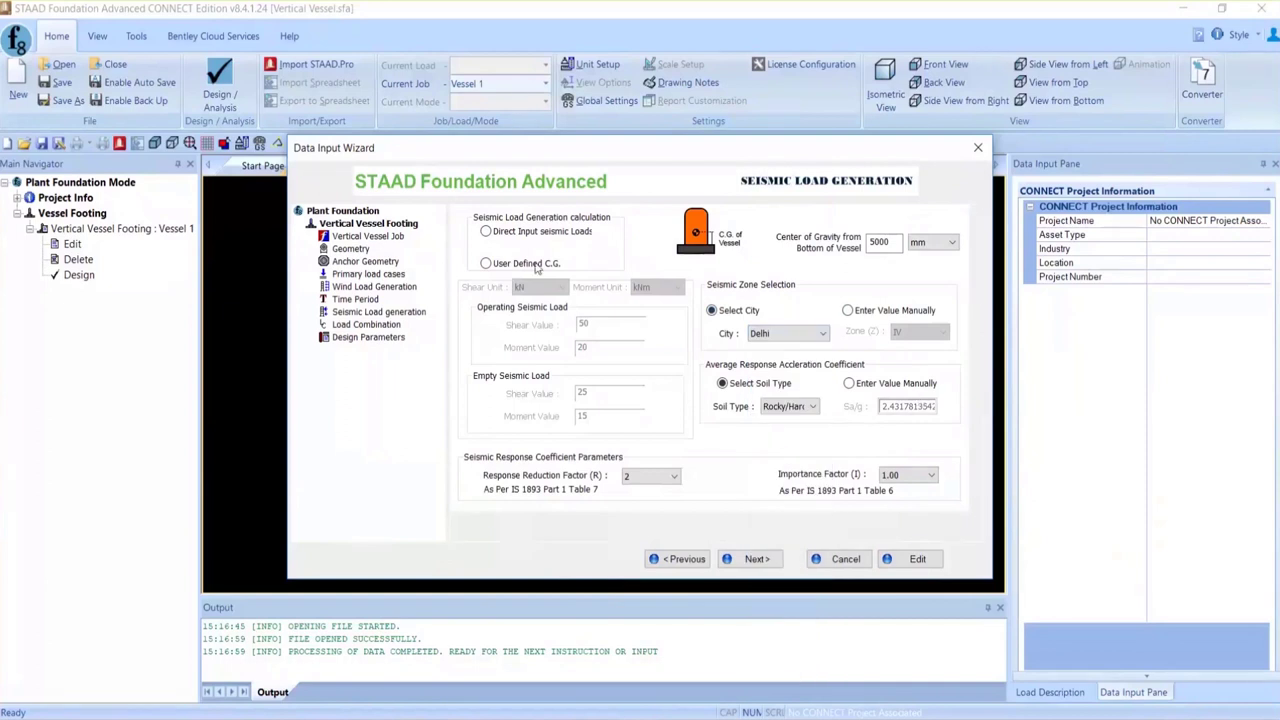
left_click(487, 263)
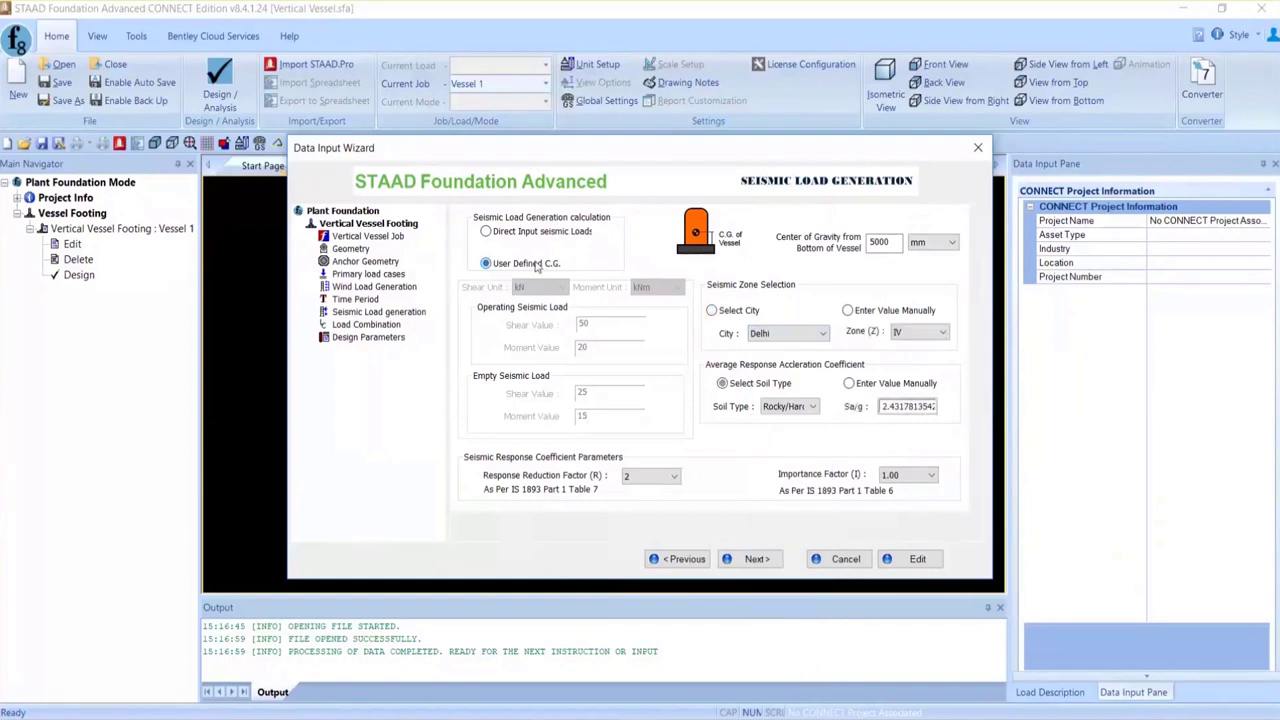
left_click(552, 231)
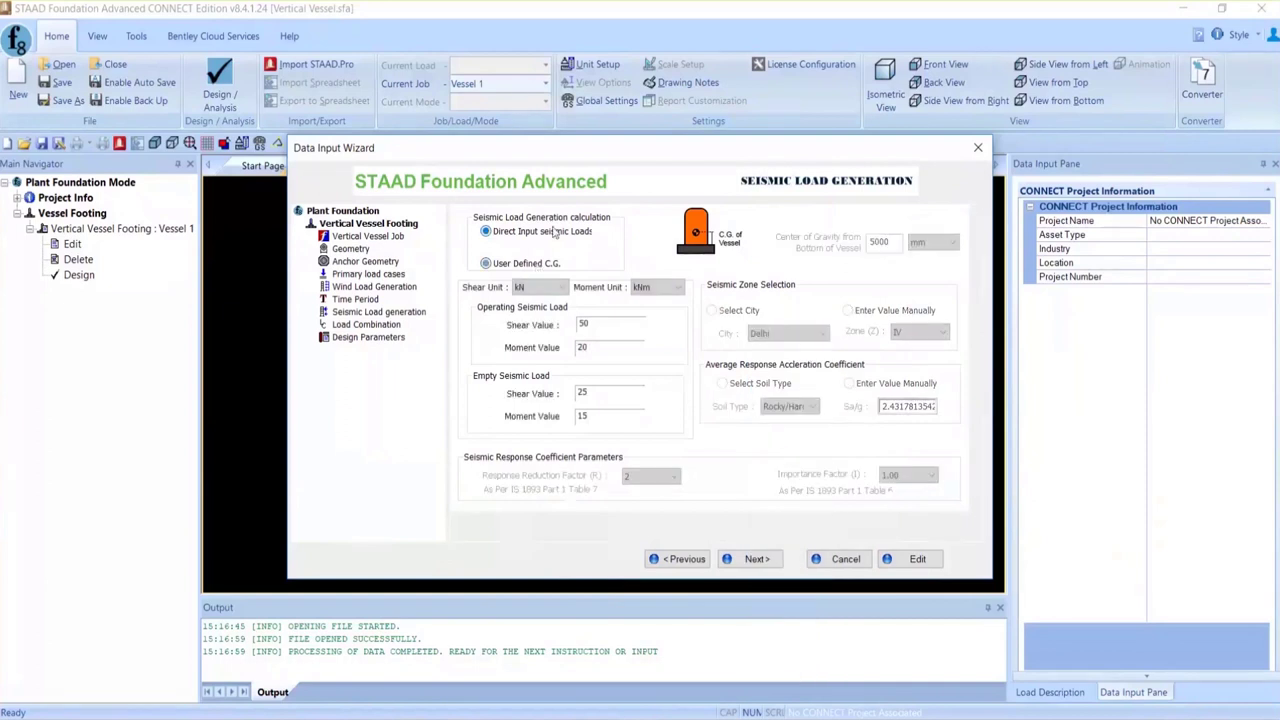
Step: Review the service and ultimate load combinations and the available combination types, keeping PIP
left_click(757, 560)
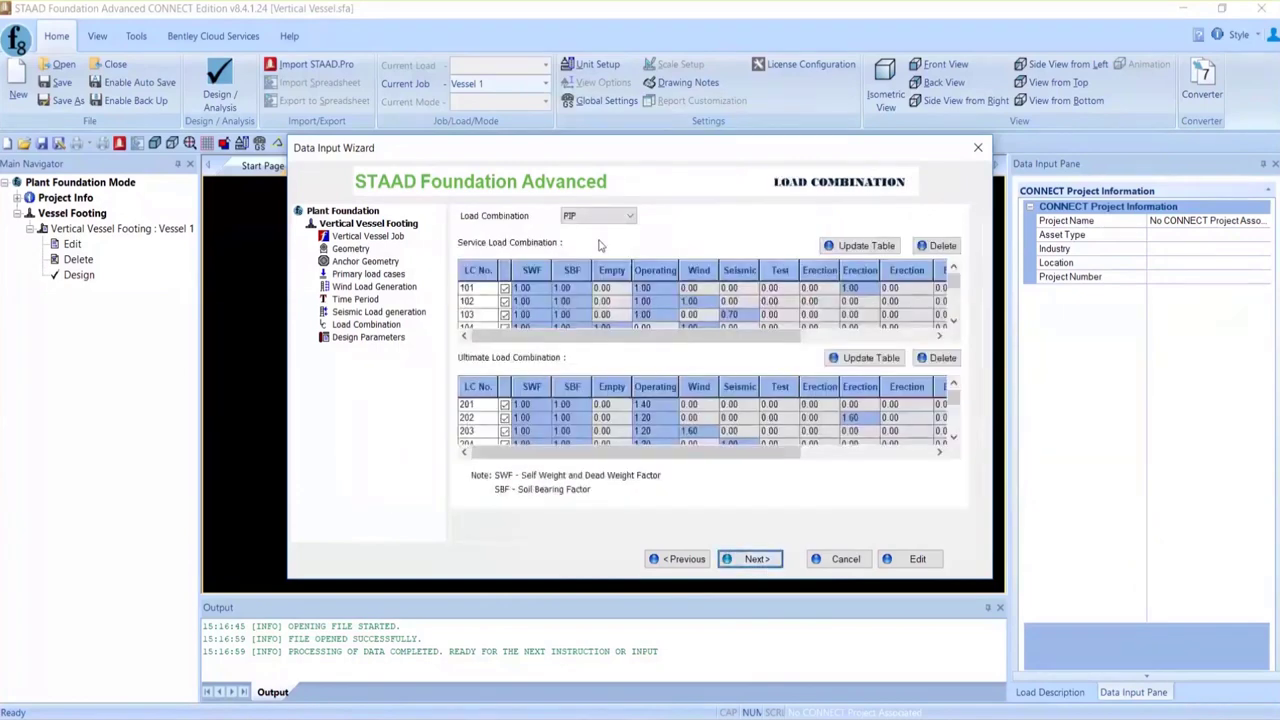
left_click(627, 217)
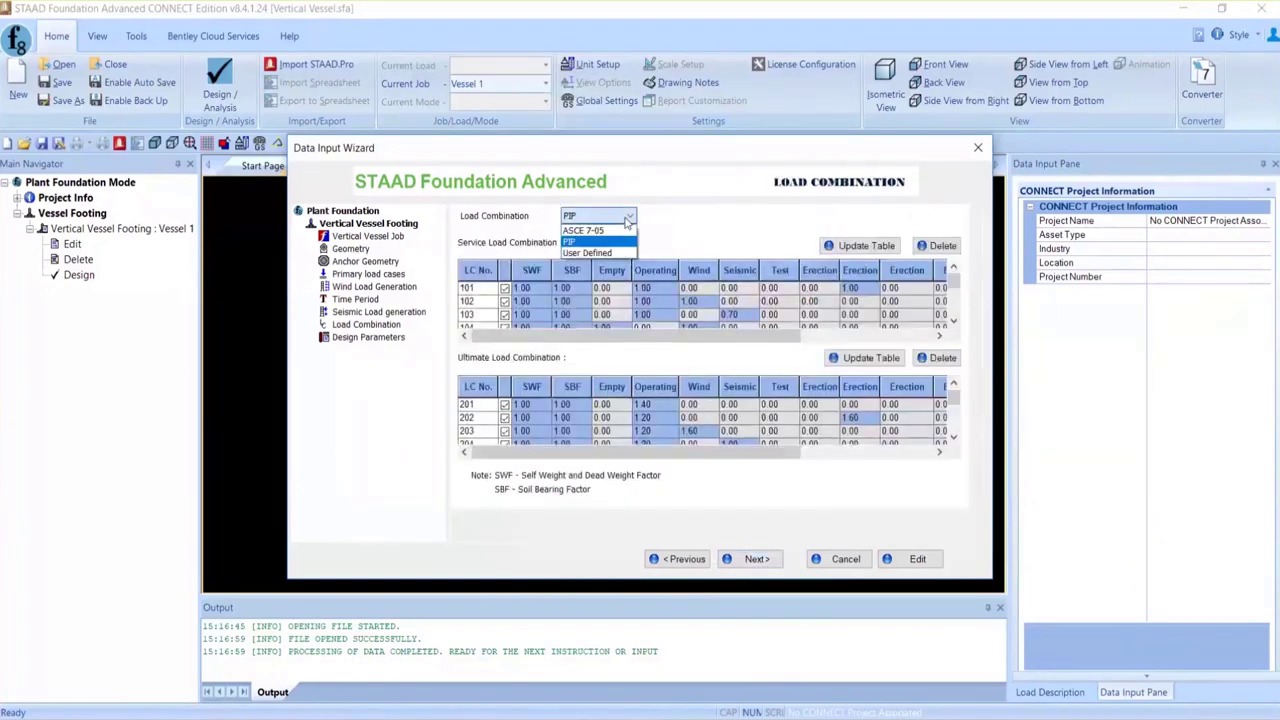
left_click(627, 222)
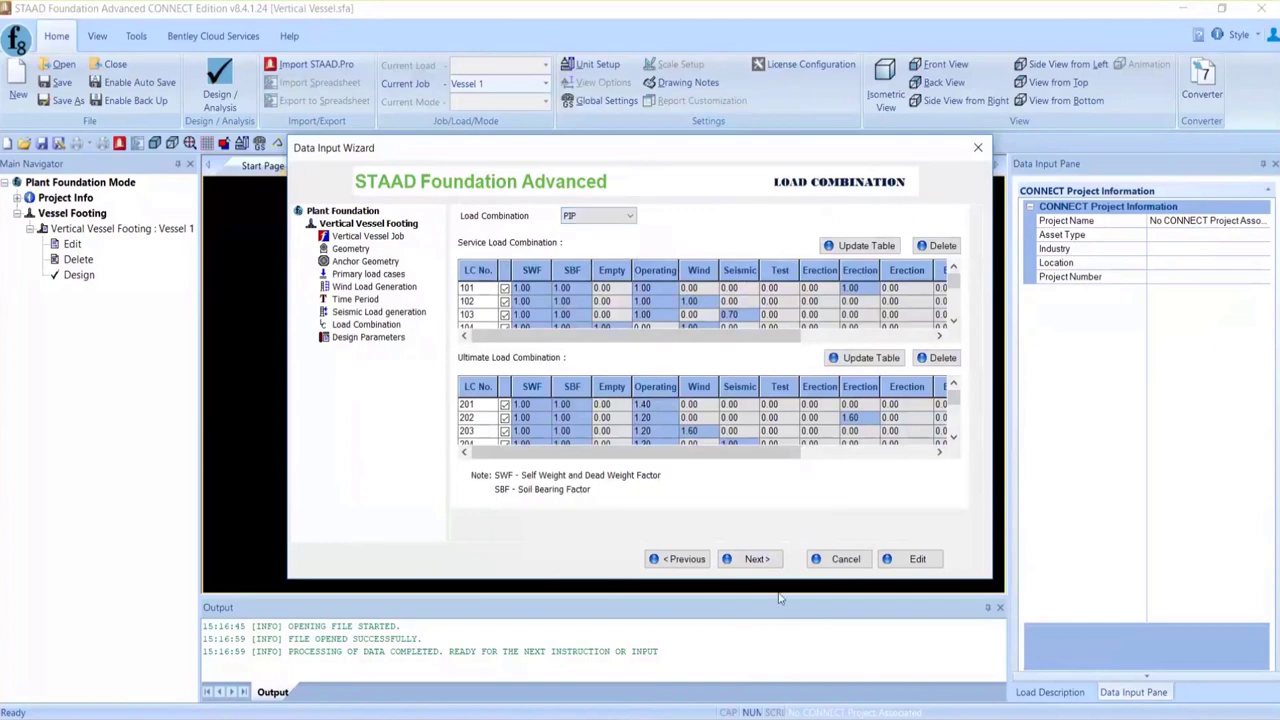
Step: Review the design parameters, apply the vessel footing inputs and run the vertical vessel foundation design
left_click(752, 559)
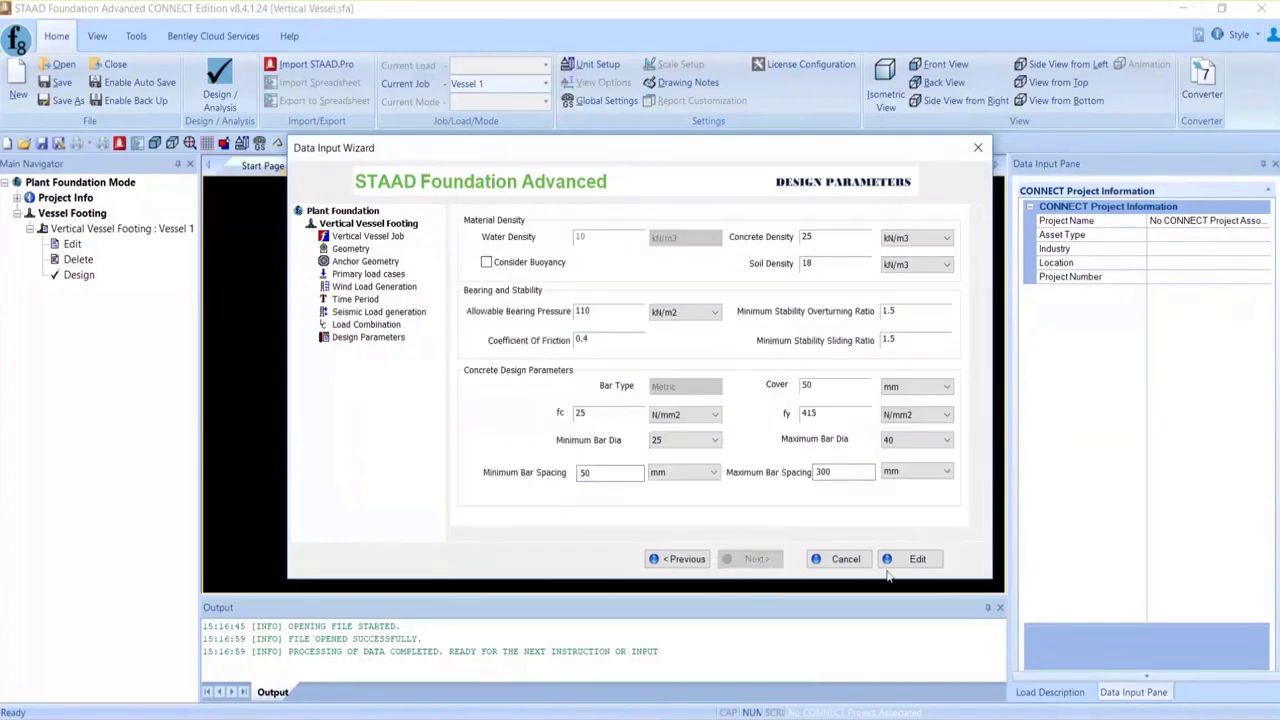
left_click(915, 559)
left_click(95, 277)
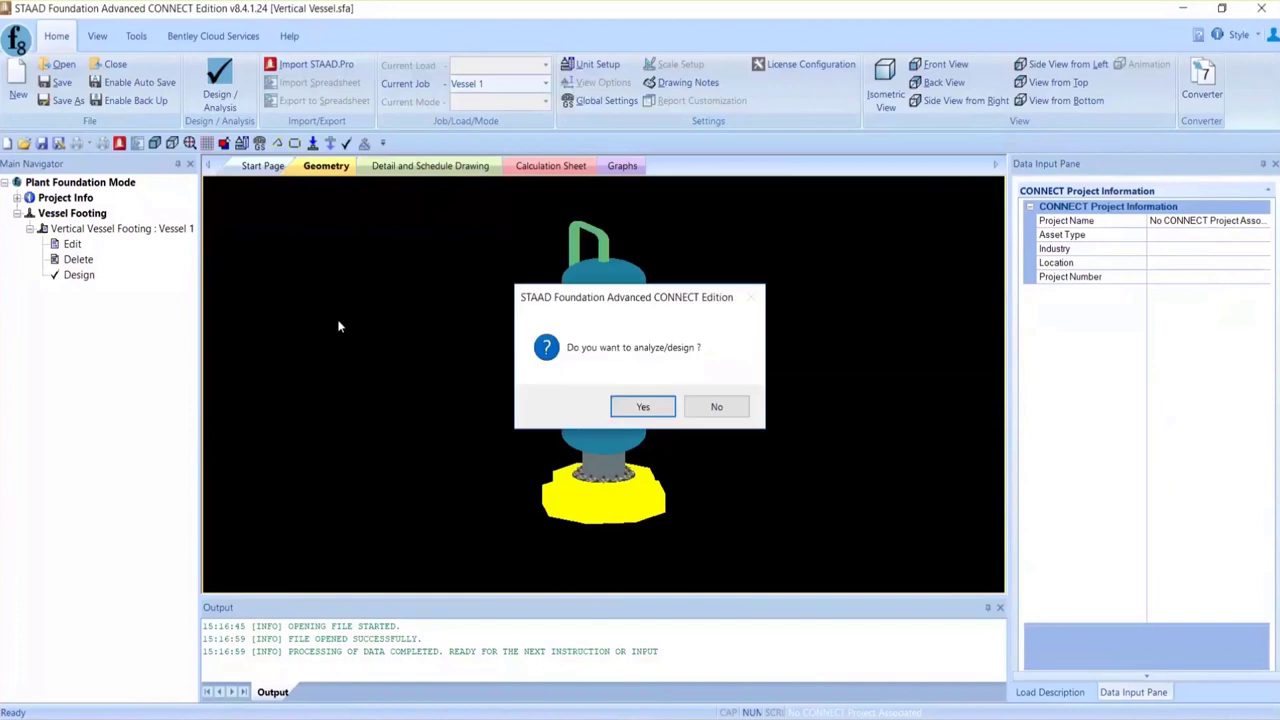
left_click(651, 409)
left_click(659, 396)
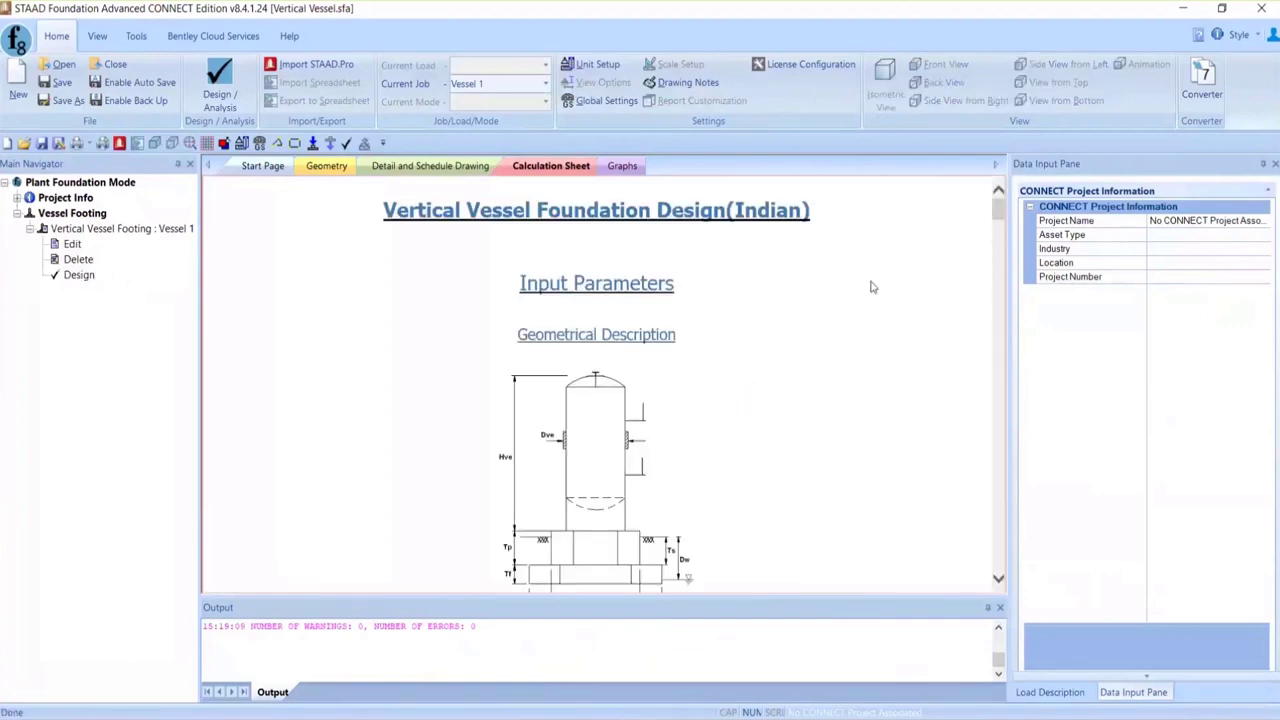
Step: Examine the vessel foundation calculation sheet, from input parameters and applied loads to the stability checks and final footing dimensions
left_click(999, 608)
scroll(727, 481, "down", 5)
scroll(727, 481, "up", 1)
scroll(727, 481, "down", 10)
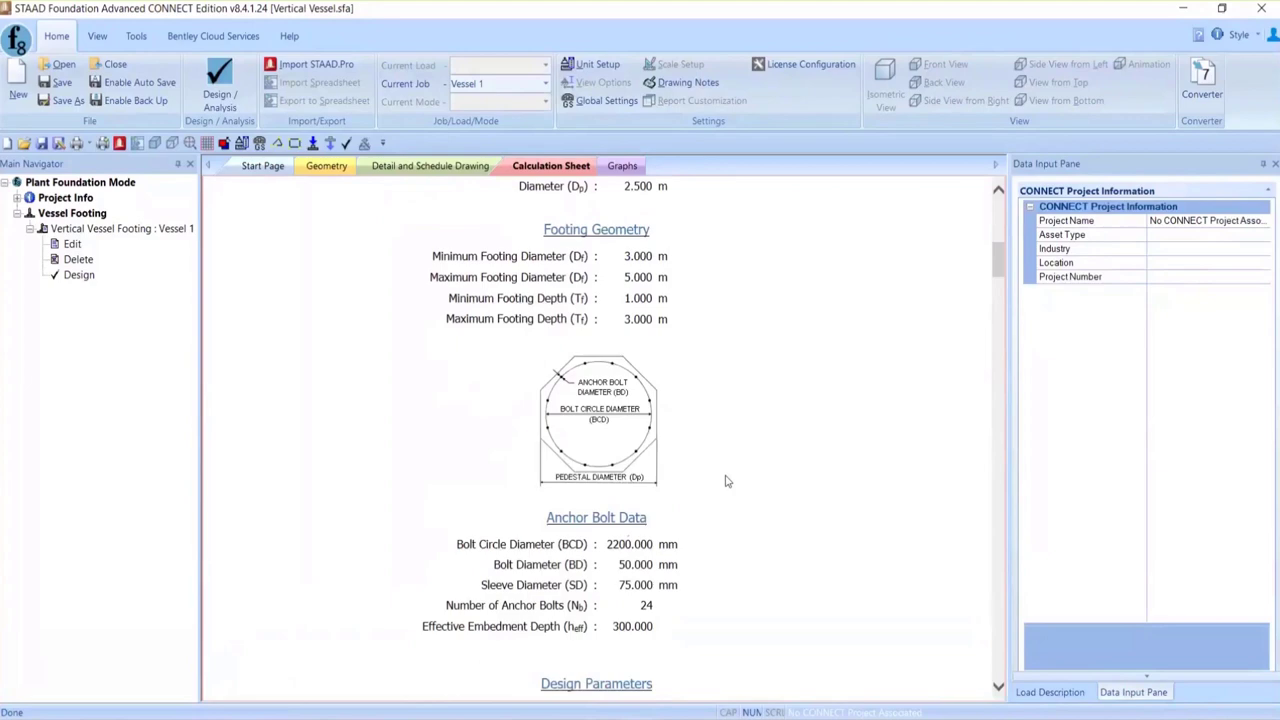
scroll(727, 481, "down", 2)
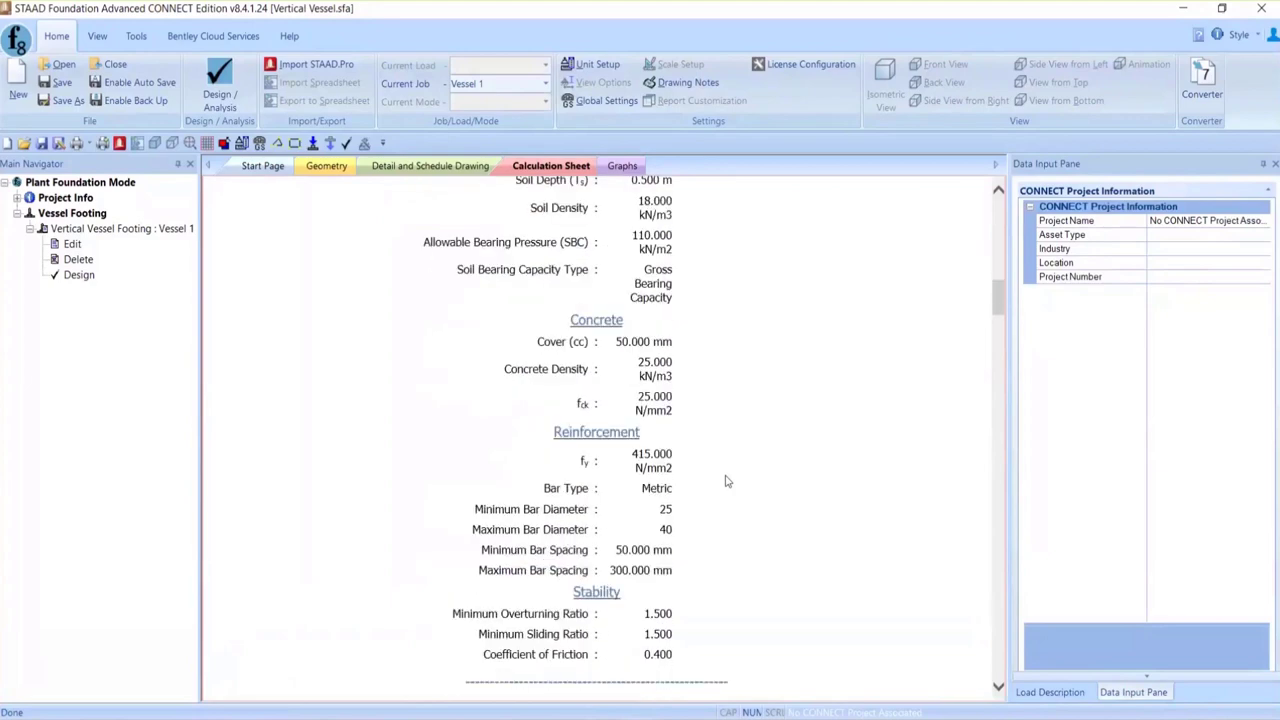
scroll(727, 481, "down", 5)
scroll(727, 481, "down", 7)
scroll(727, 481, "down", 7)
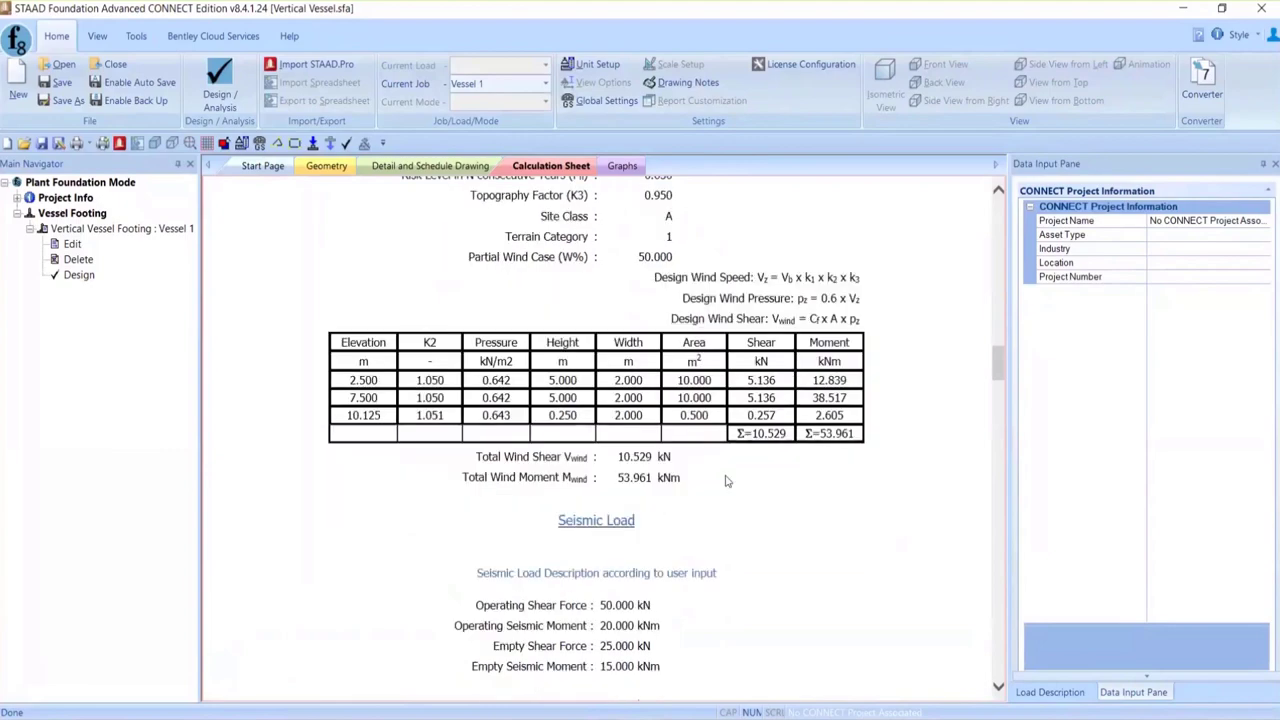
scroll(727, 481, "down", 10)
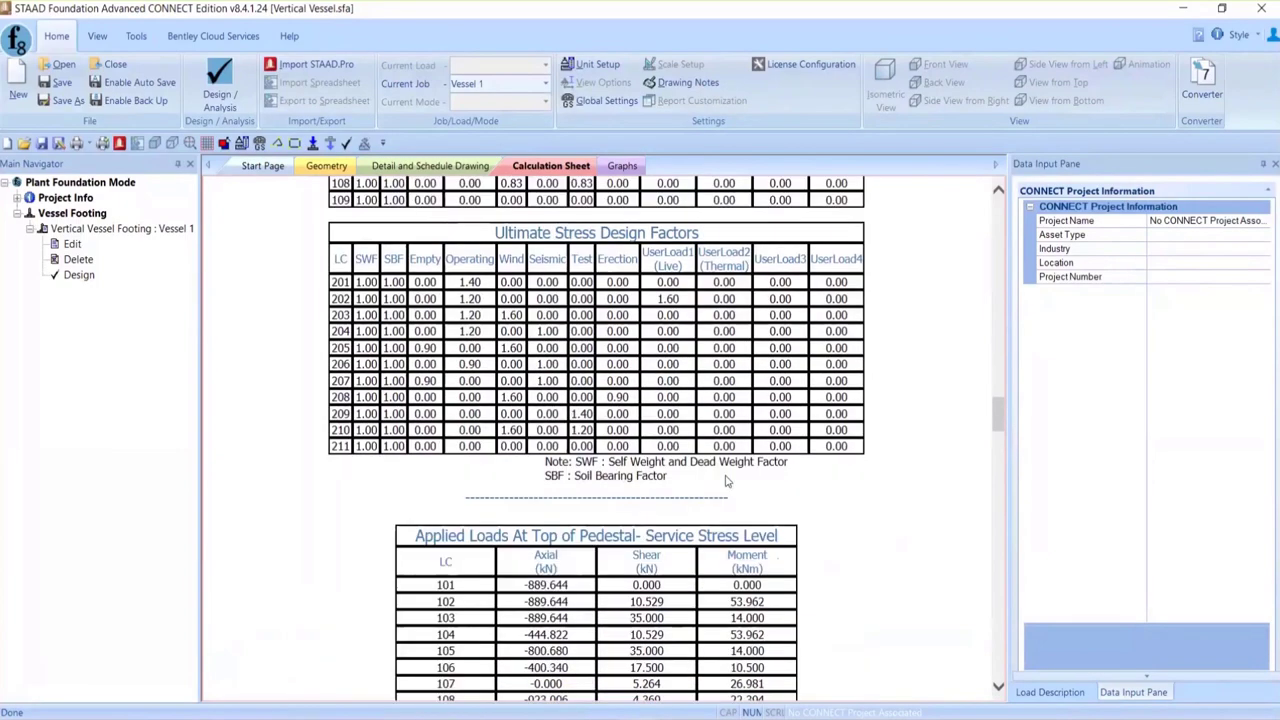
scroll(727, 481, "down", 8)
scroll(727, 481, "down", 12)
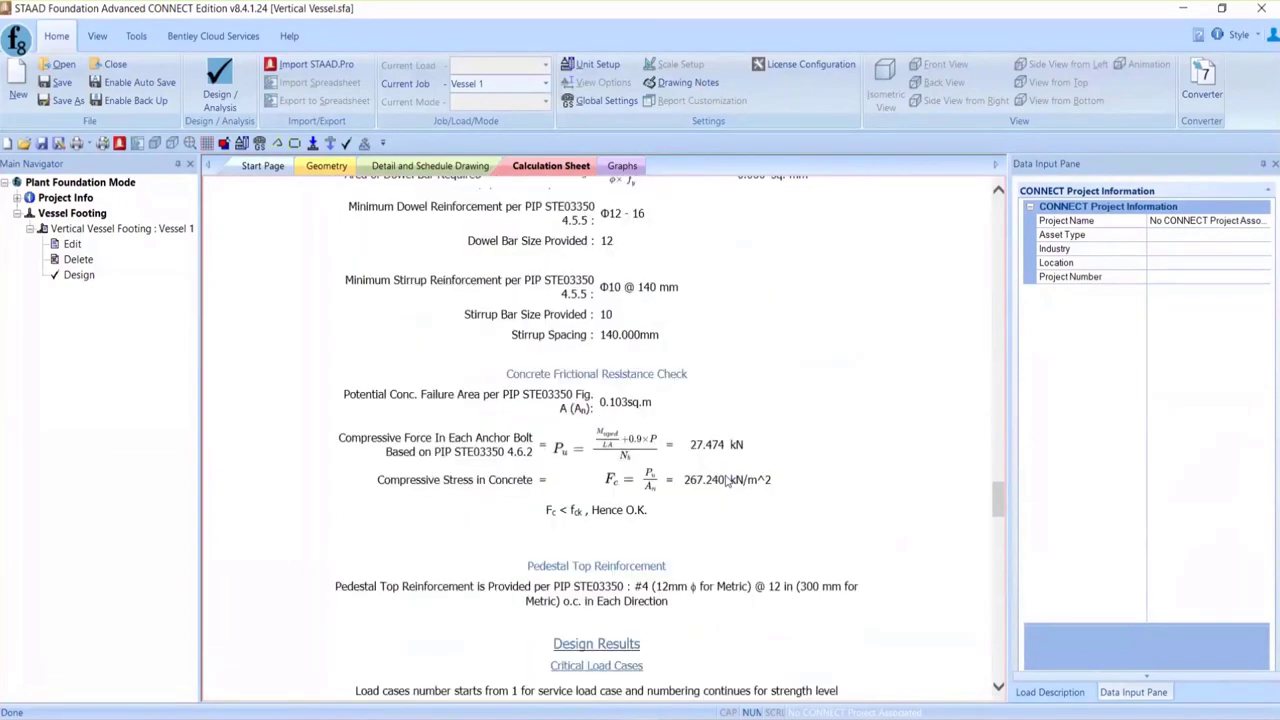
scroll(727, 481, "down", 4)
scroll(727, 481, "down", 6)
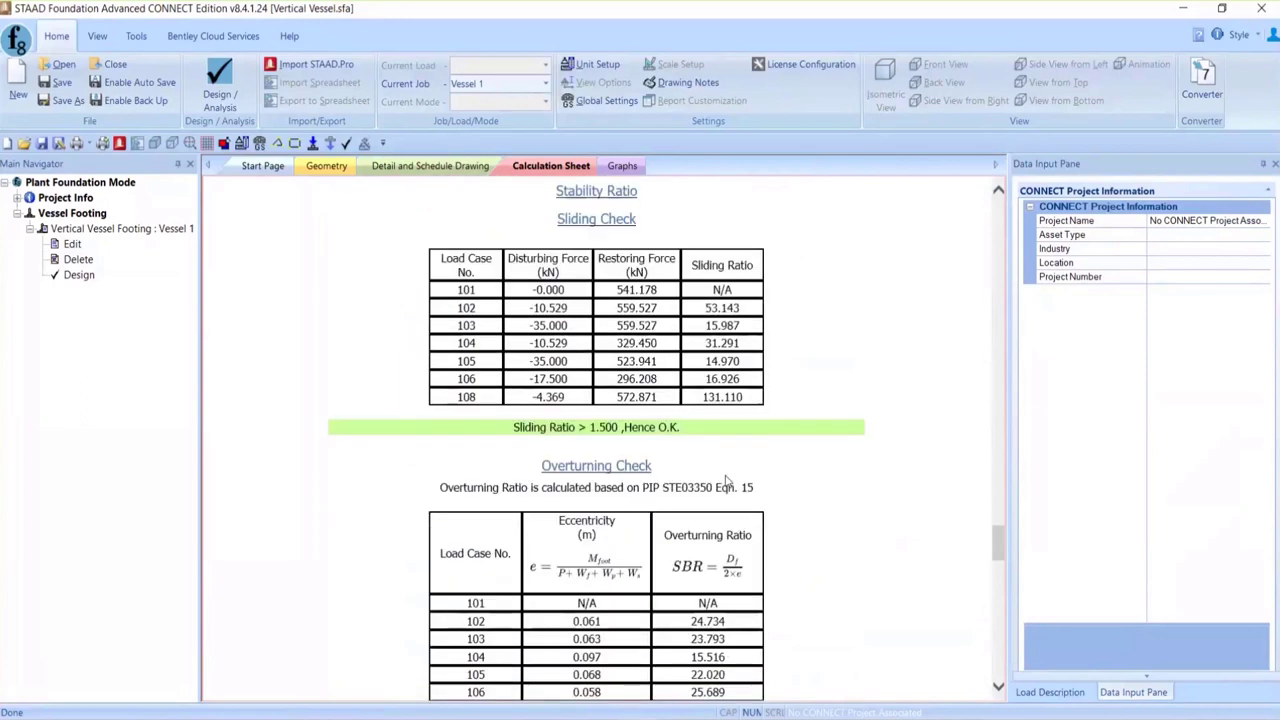
scroll(727, 481, "down", 9)
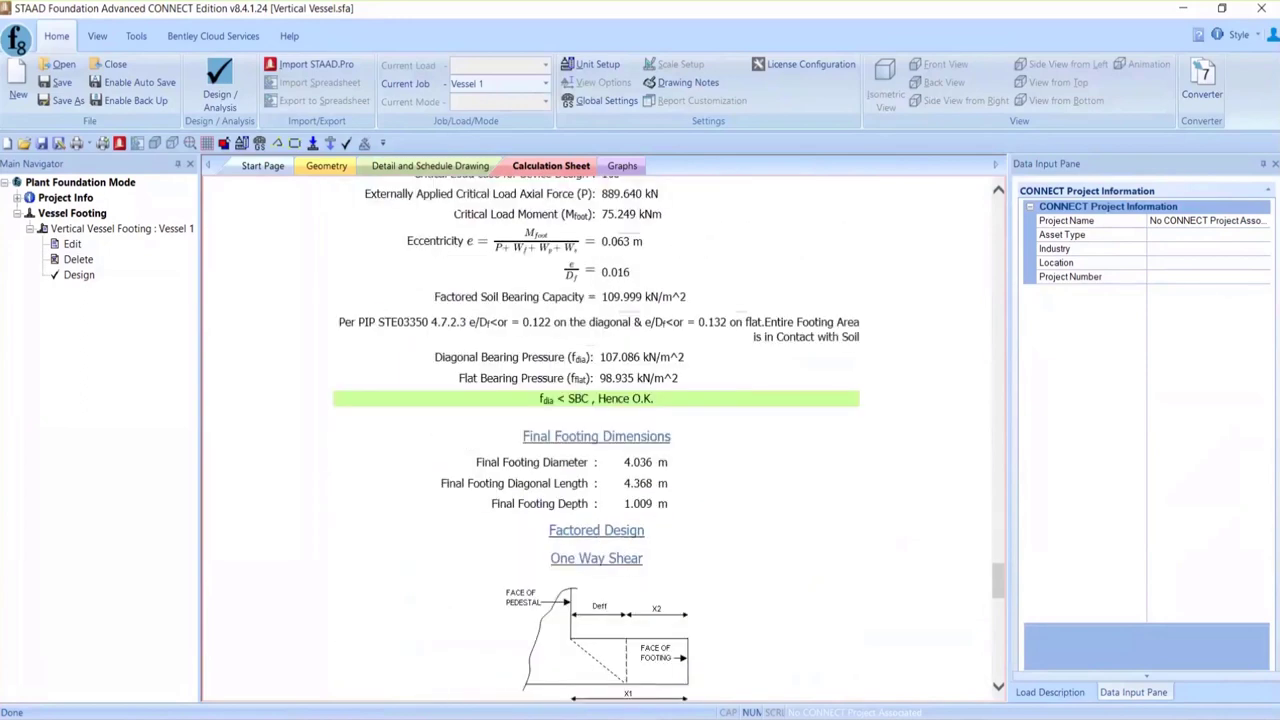
Step: Switch to the PowerPoint presentation on STAAD Foundation Advanced updates, at the Upcoming Foundation Design Solution slide
left_click(580, 645)
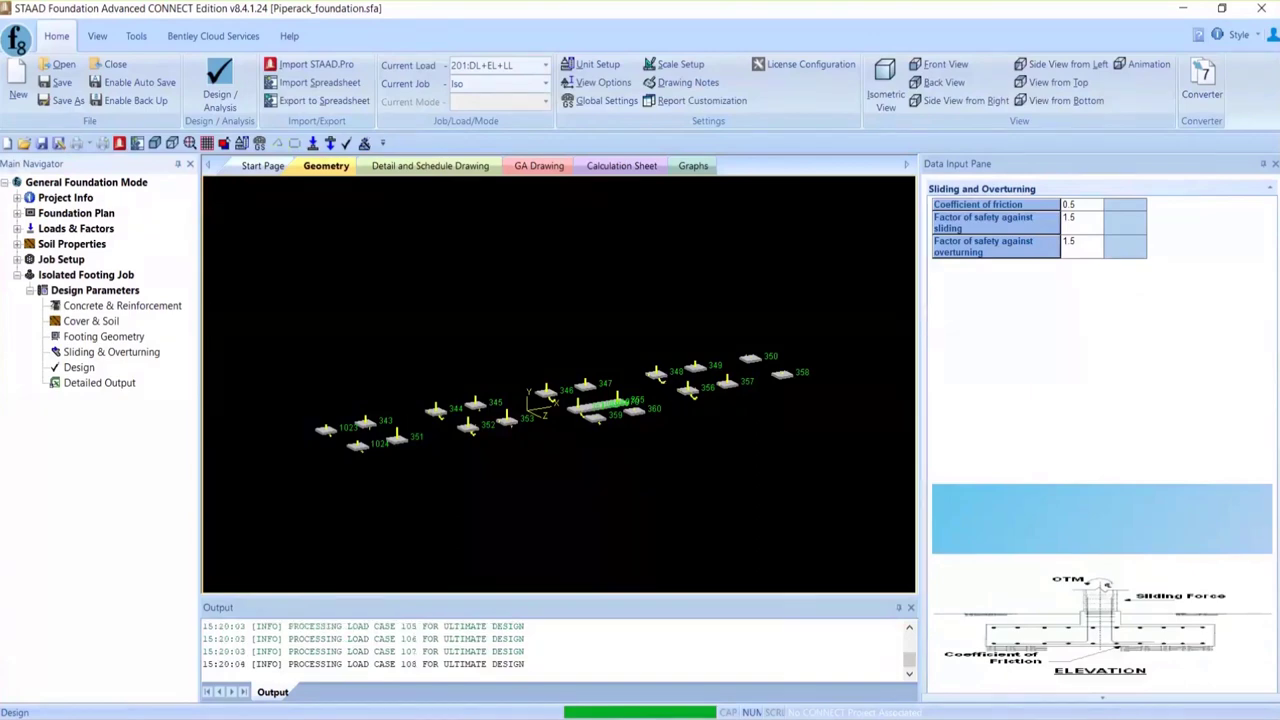
mouse_move(557, 611)
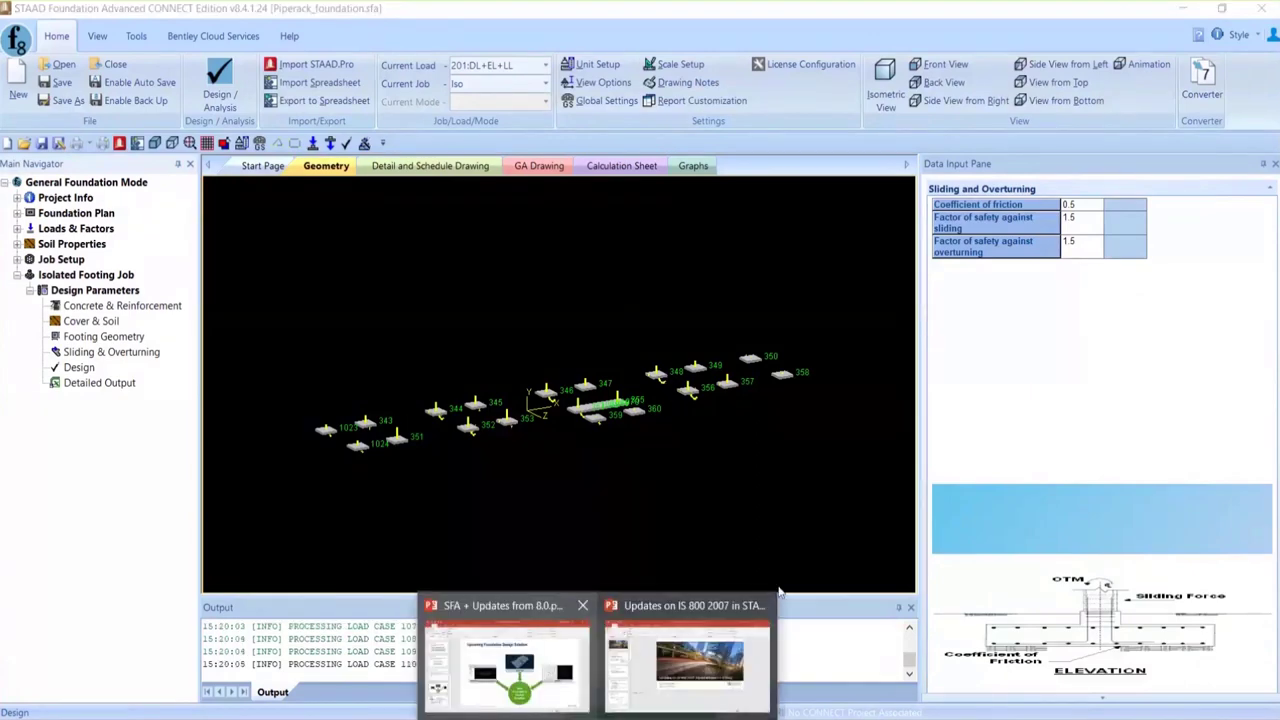
left_click(505, 655)
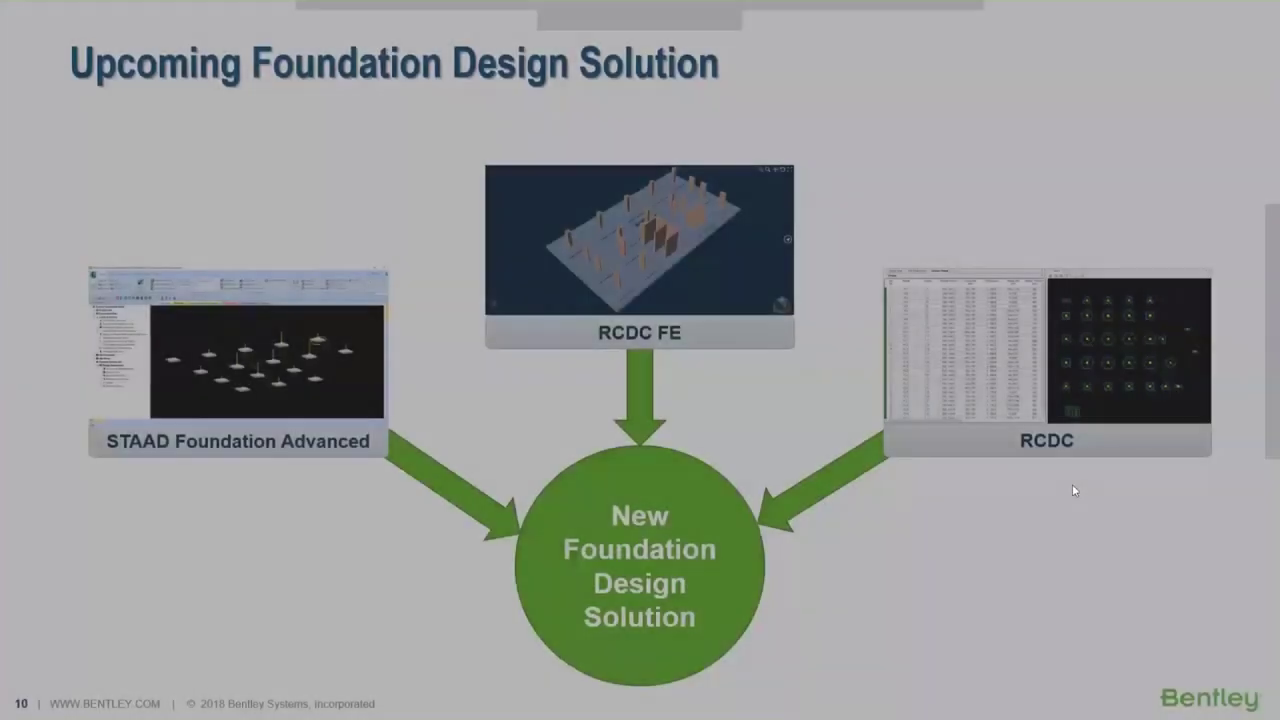